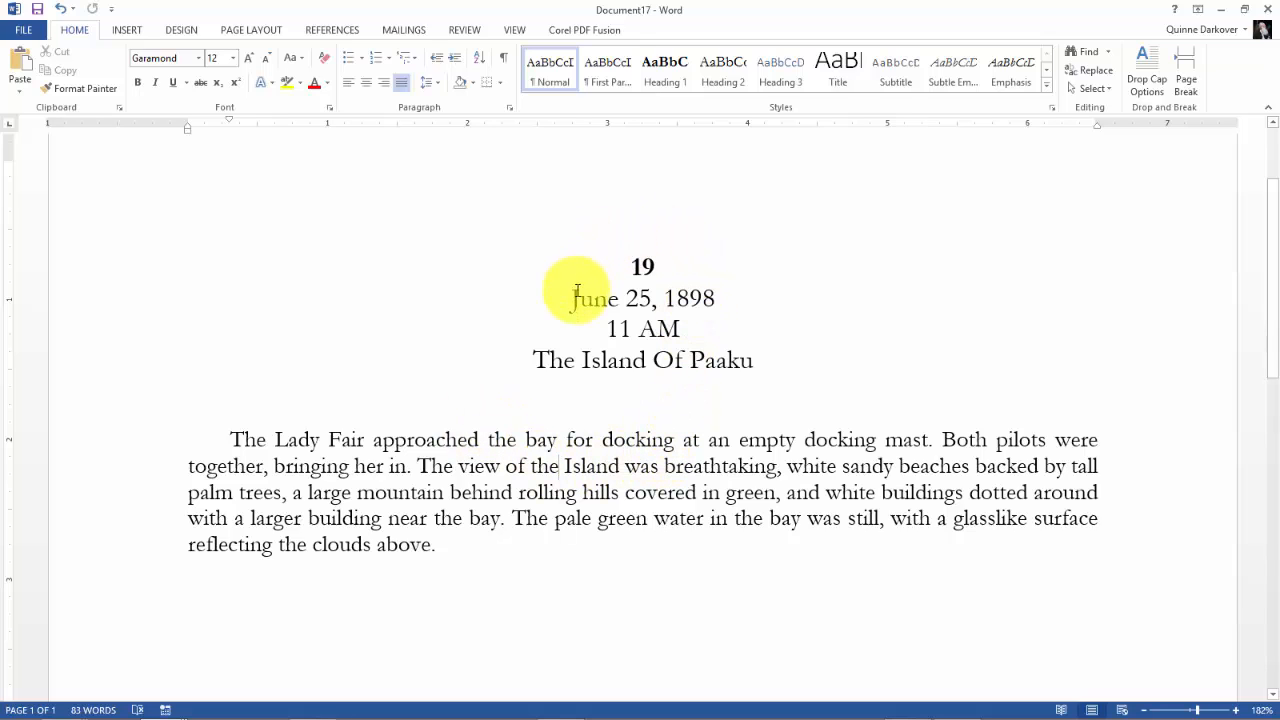
Step: Select the entire chapter page text and replace it by pasting the unformatted-heading version from the clipboard
left_click_drag(440, 552, 543, 266)
key("ctrl+c")
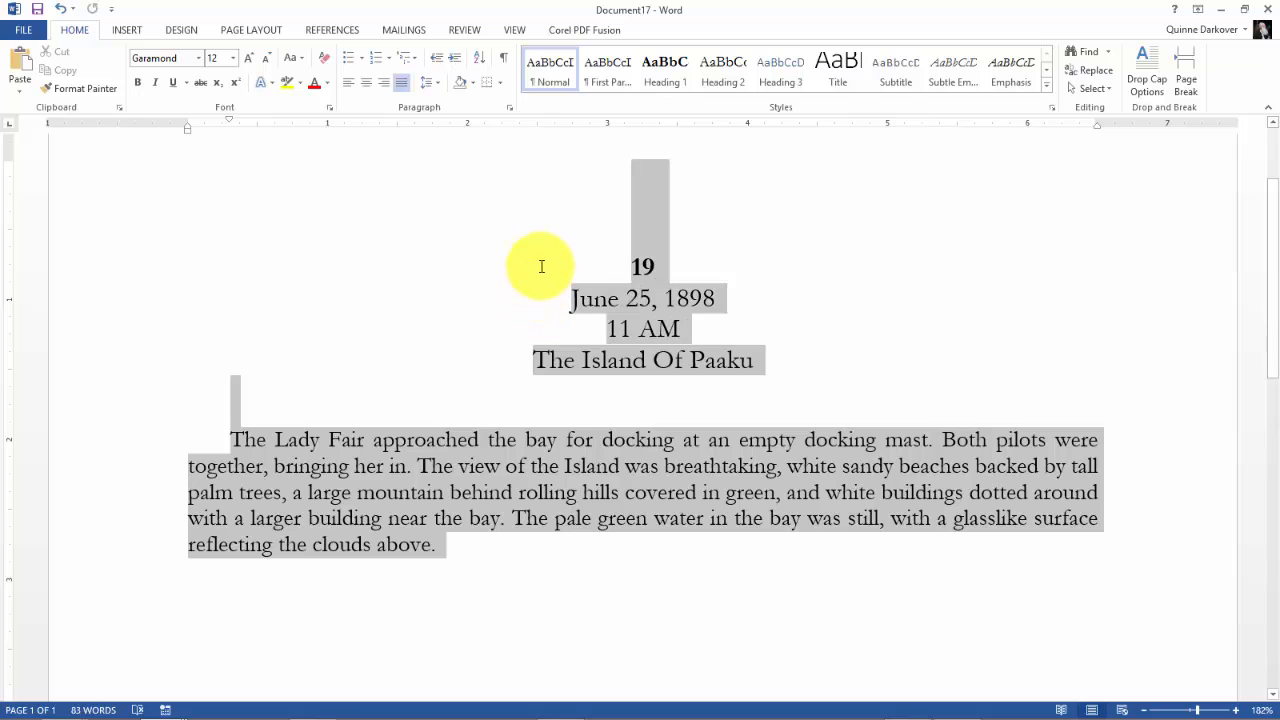
right_click(643, 298)
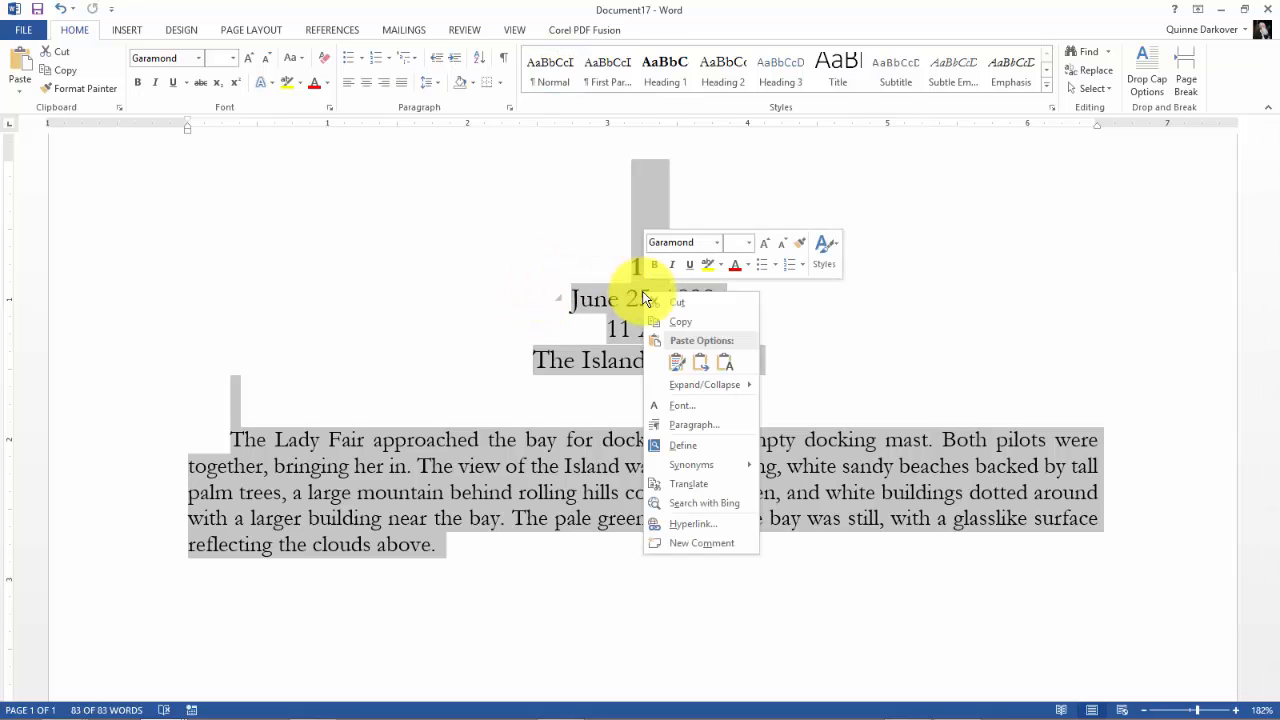
left_click(678, 362)
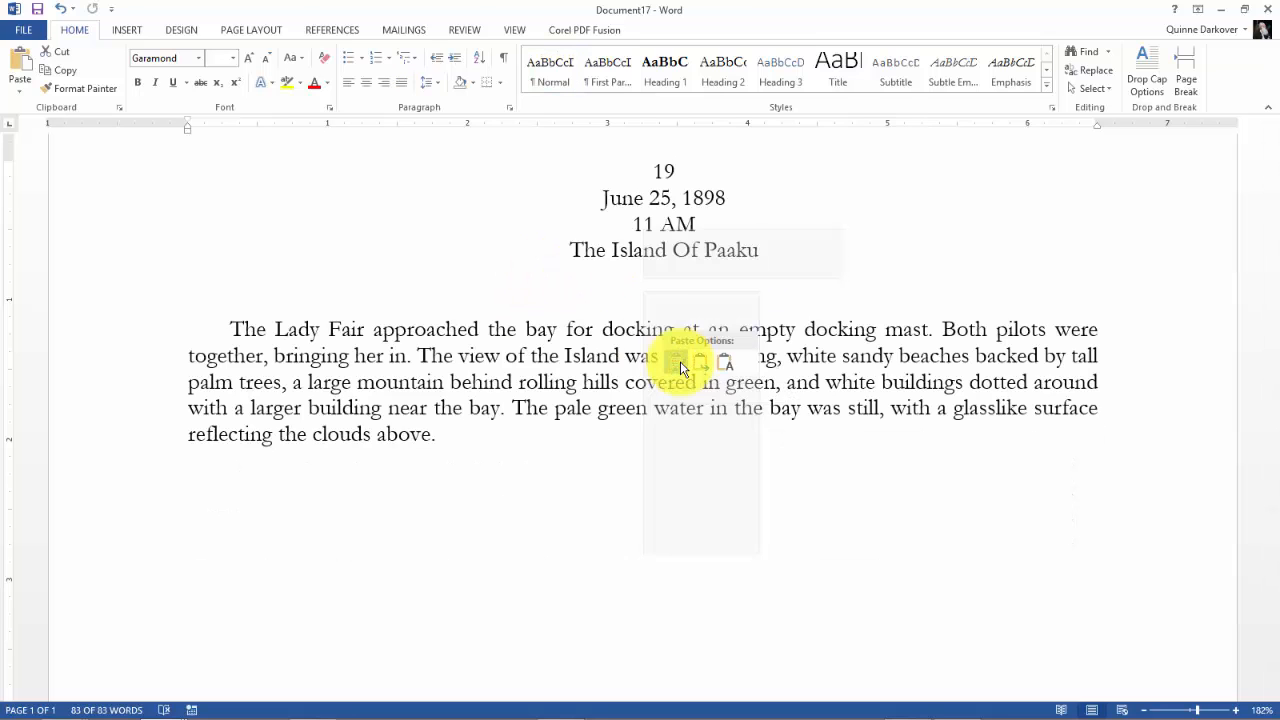
Step: Apply the Heading 1 style to chapter number 19 and Heading 2 to the date, time and place lines
scroll(674, 450, "up", 2)
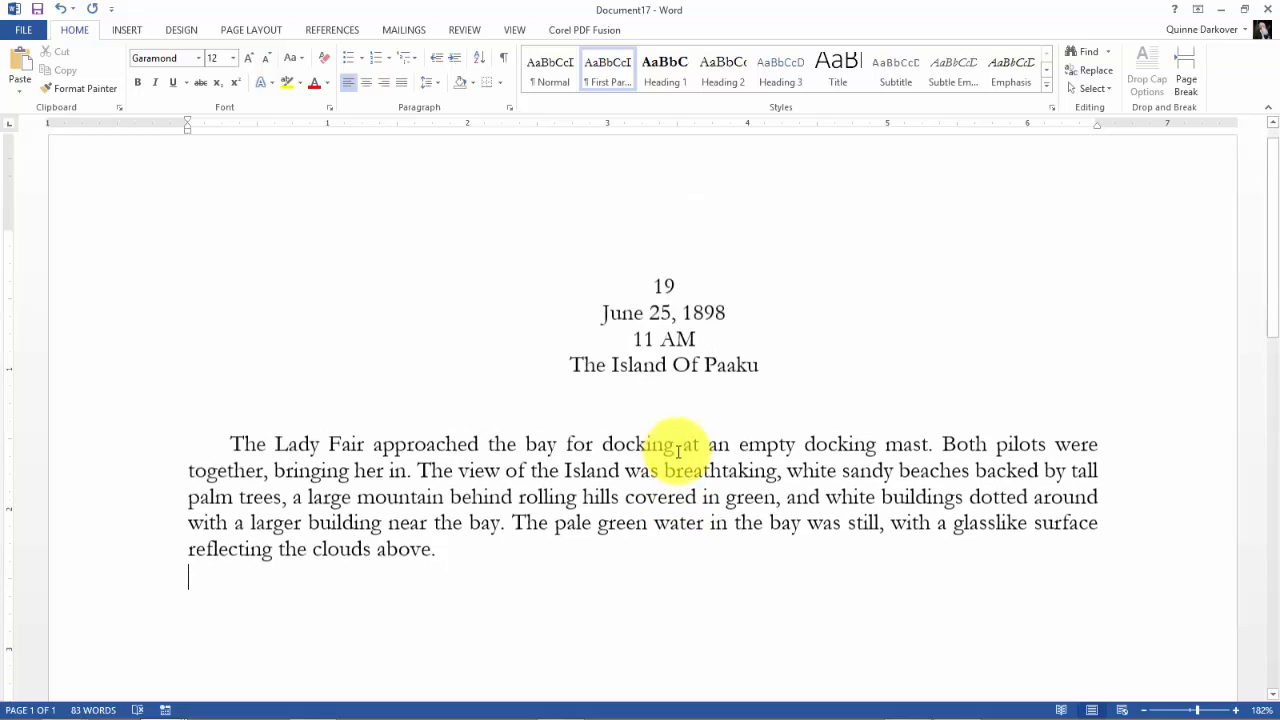
left_click_drag(686, 242, 624, 234)
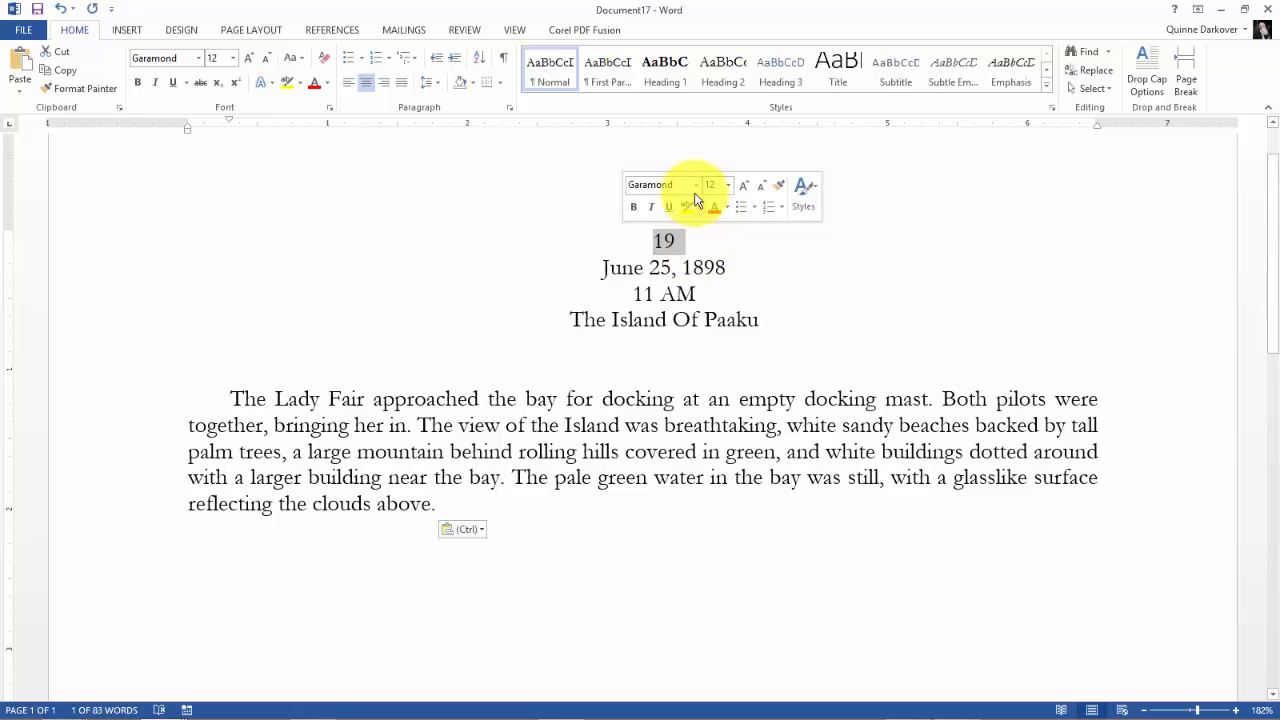
left_click(663, 82)
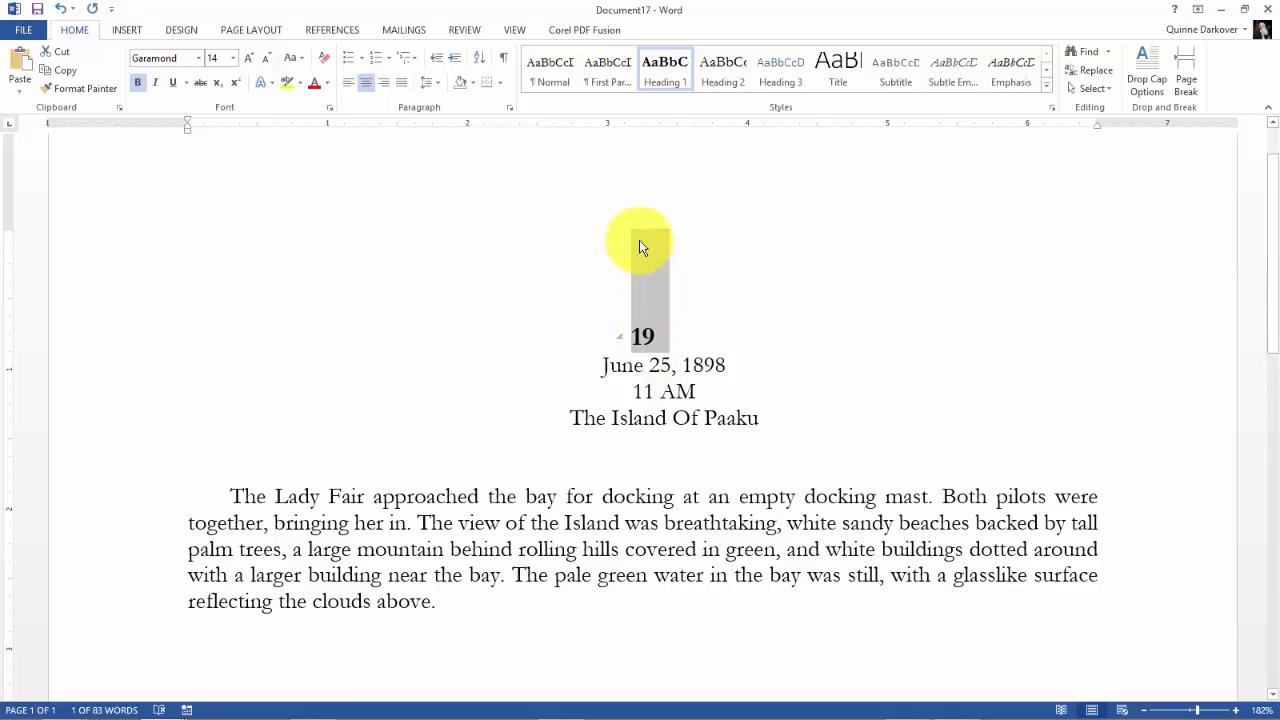
left_click_drag(757, 423, 576, 372)
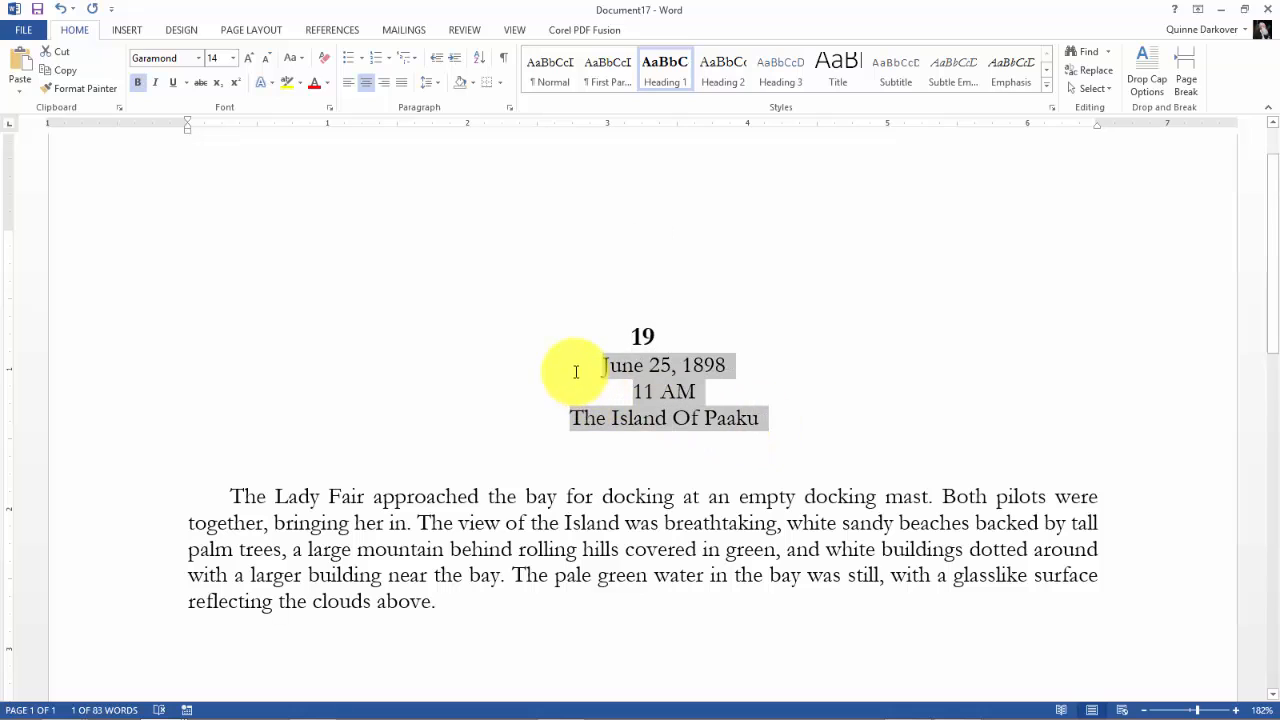
left_click(723, 85)
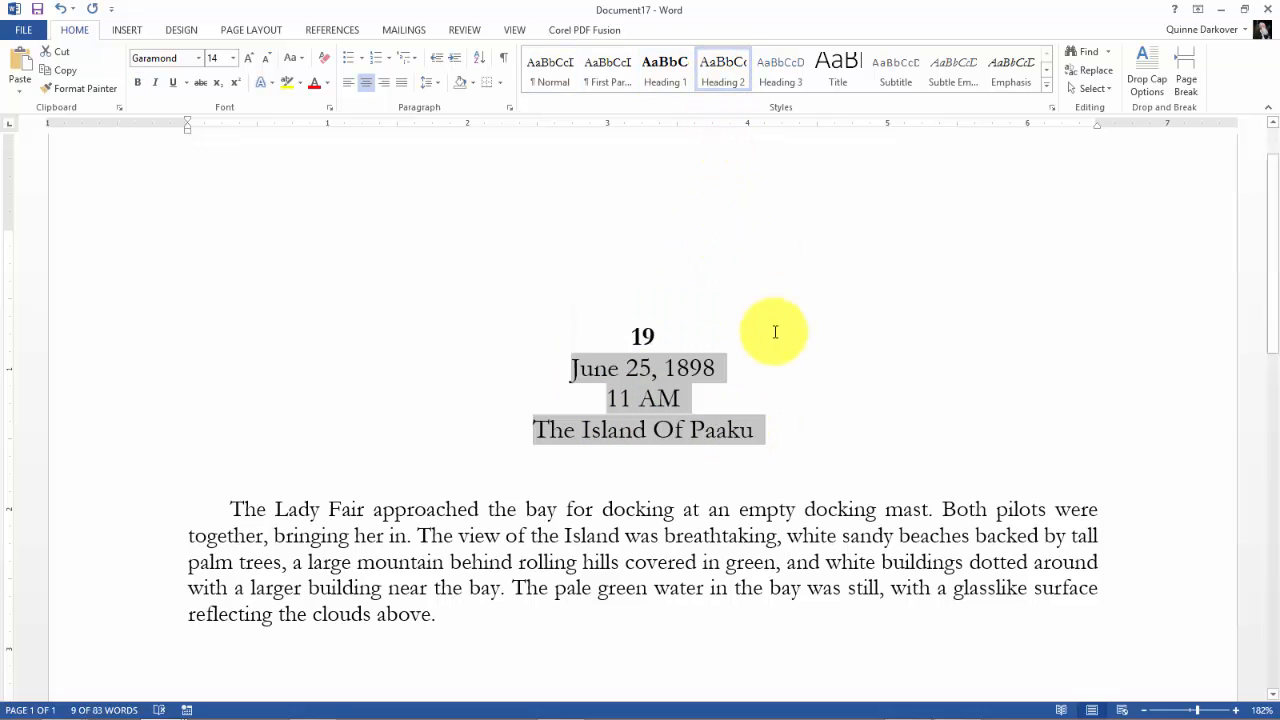
left_click(822, 450)
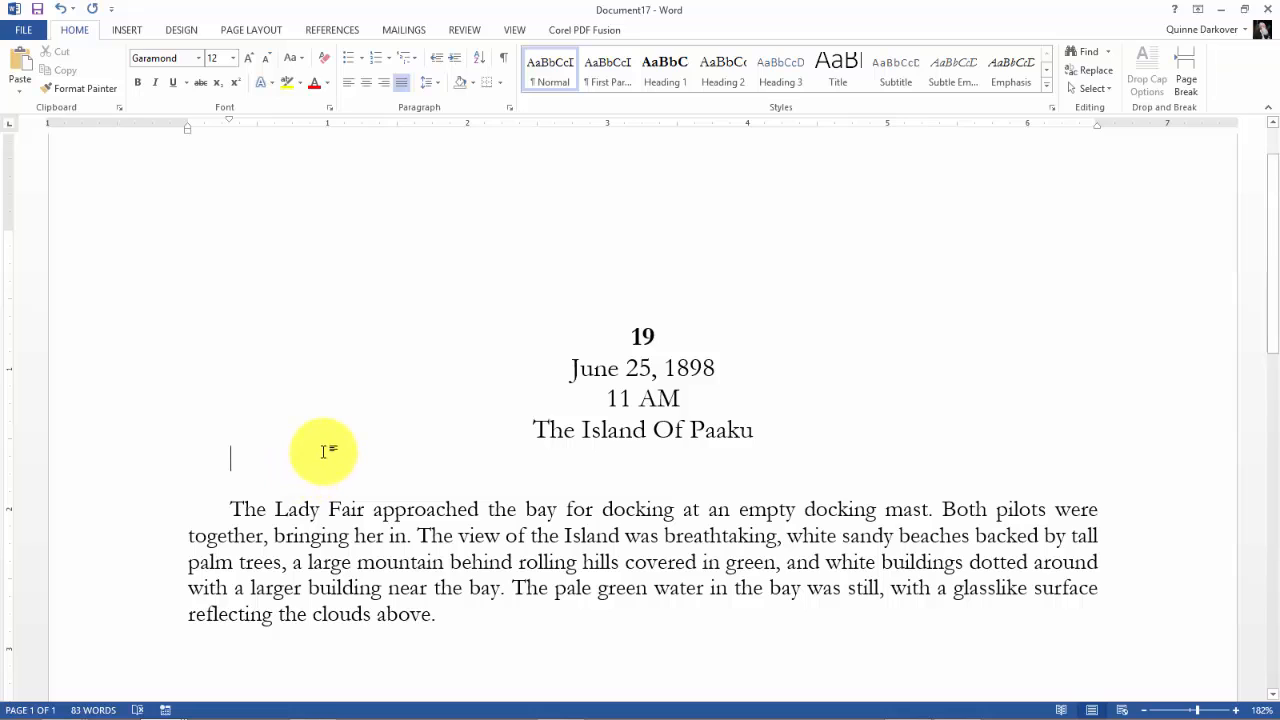
scroll(323, 451, "down", 1)
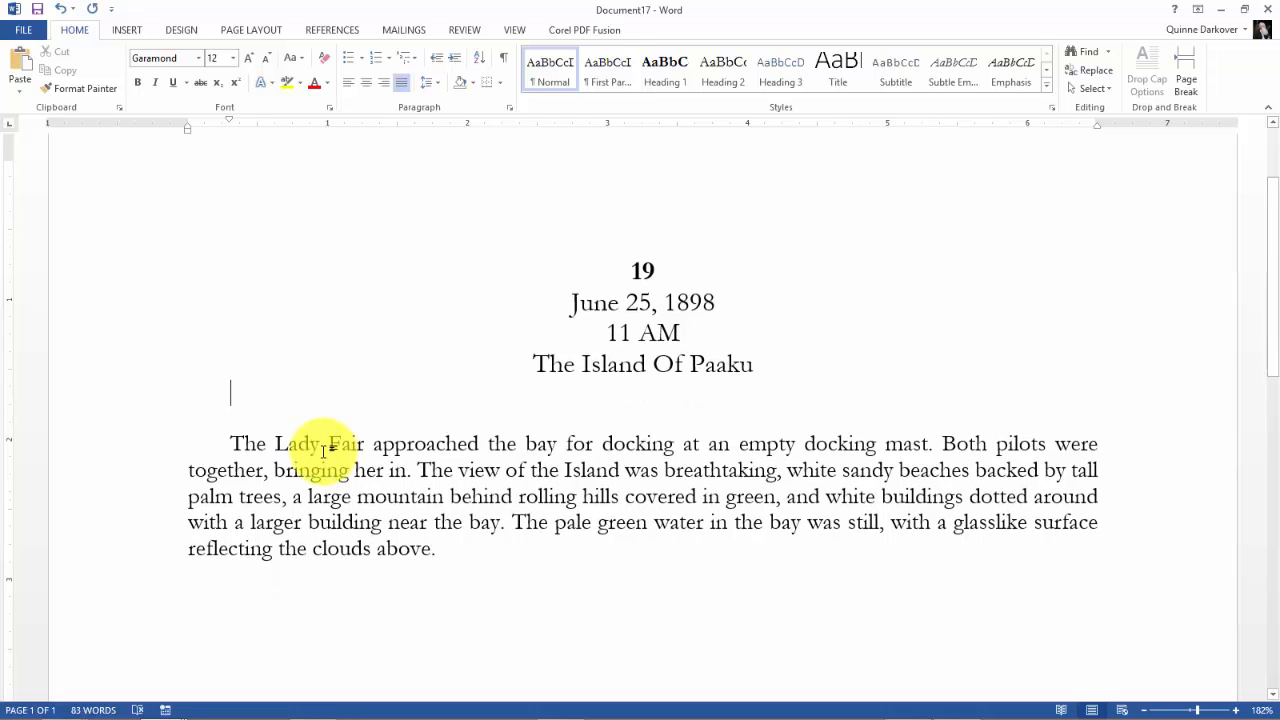
left_click(377, 466)
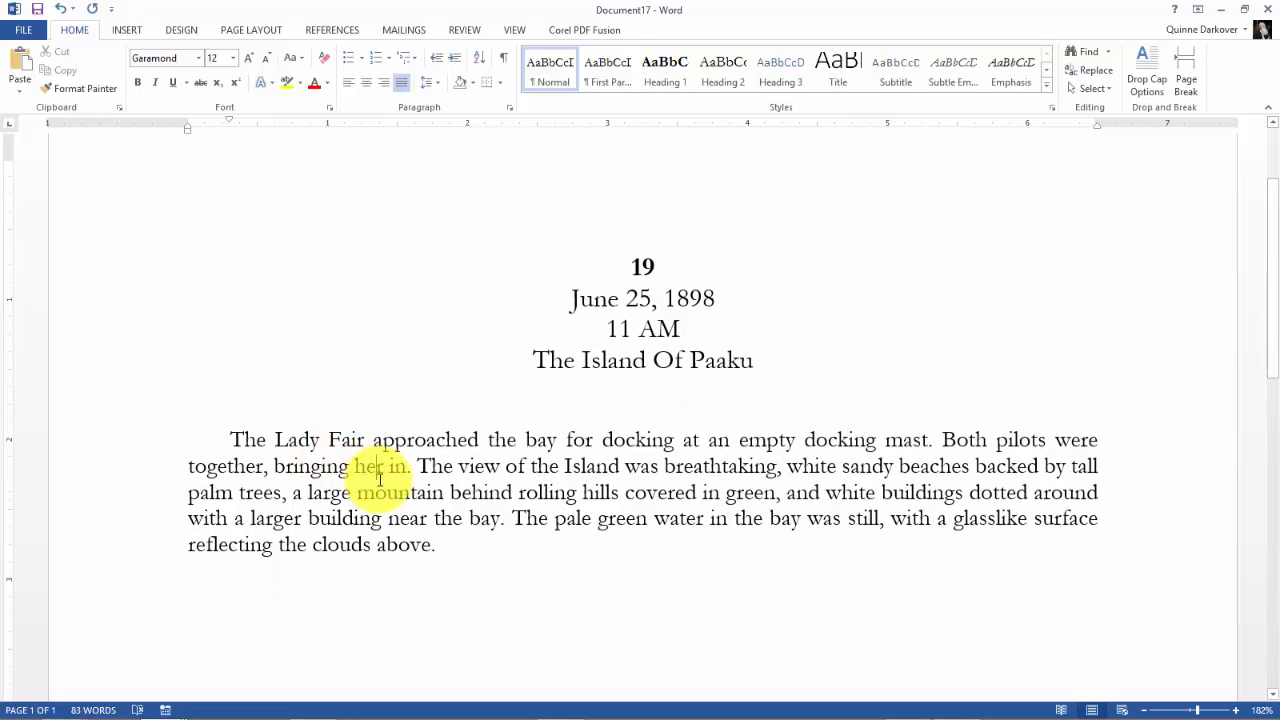
left_click(506, 466)
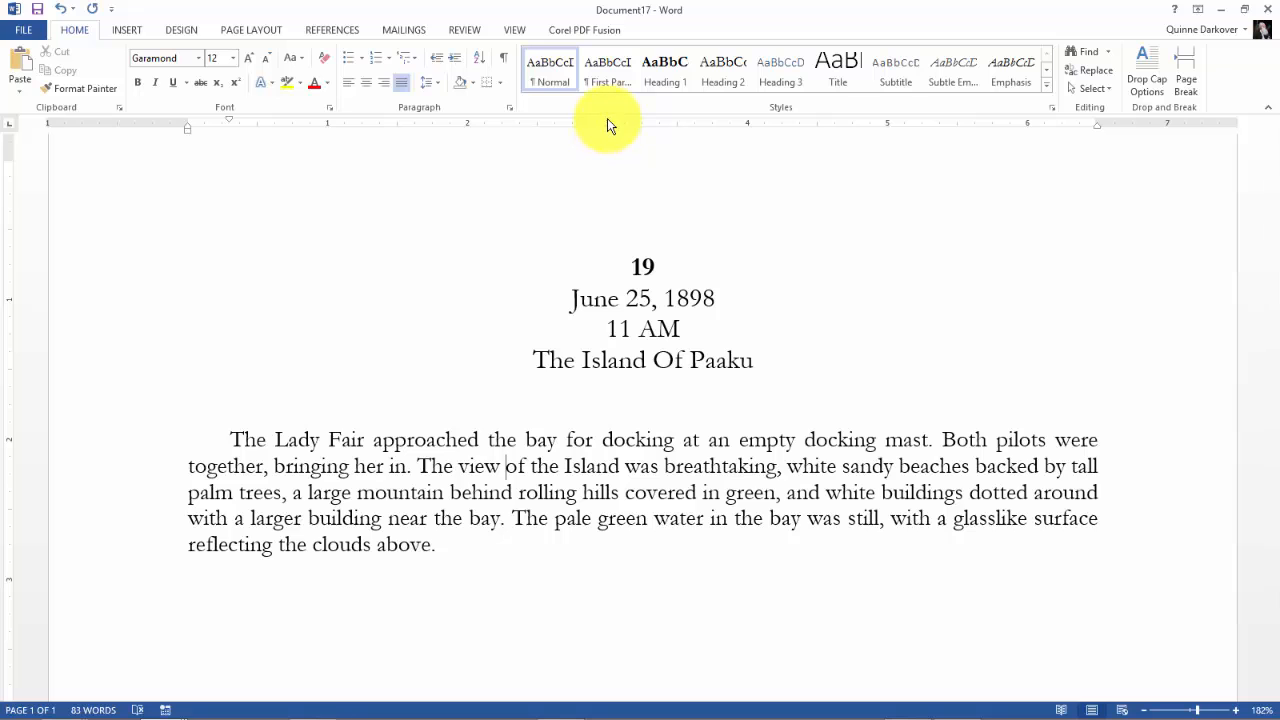
left_click(601, 80)
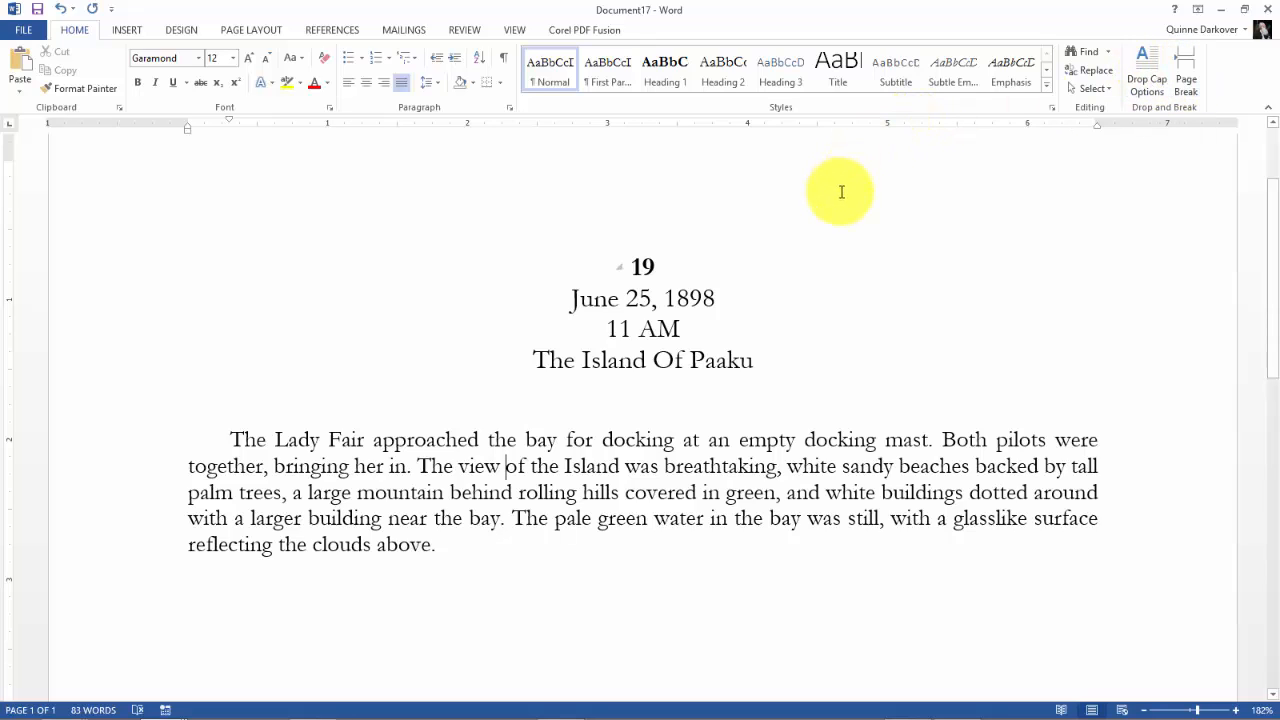
right_click(832, 107)
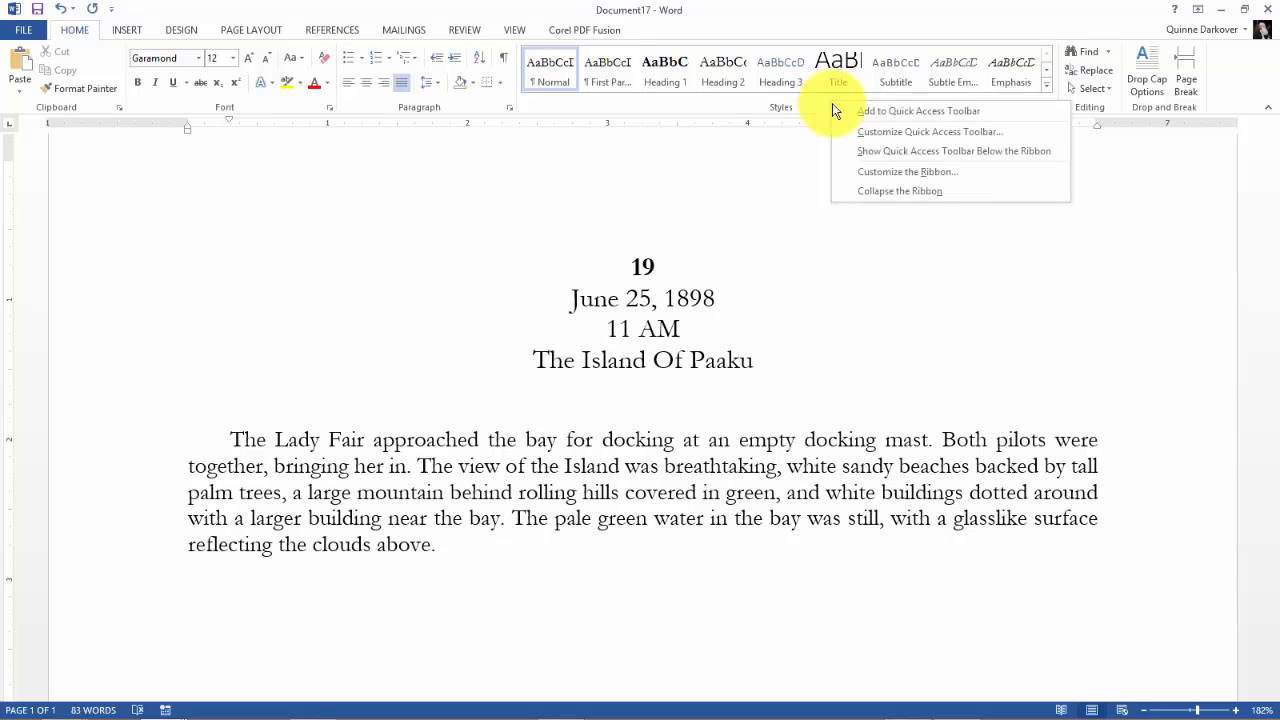
left_click(815, 17)
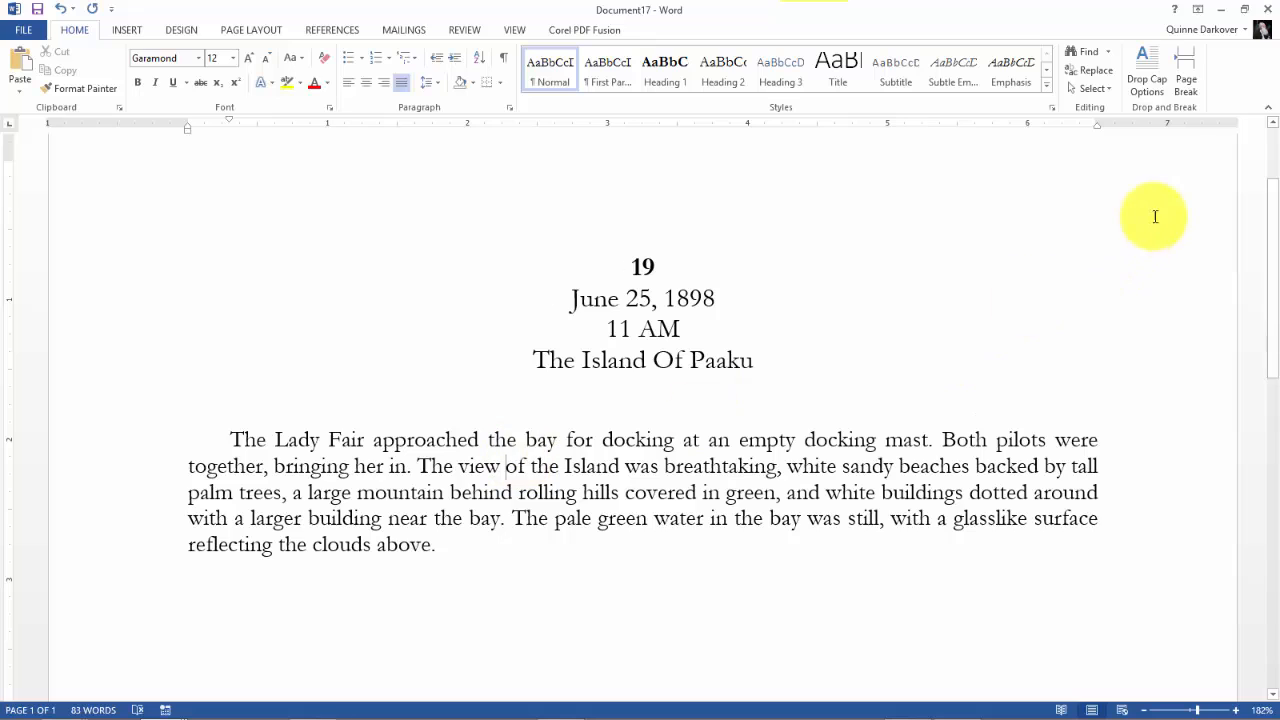
left_click(1150, 86)
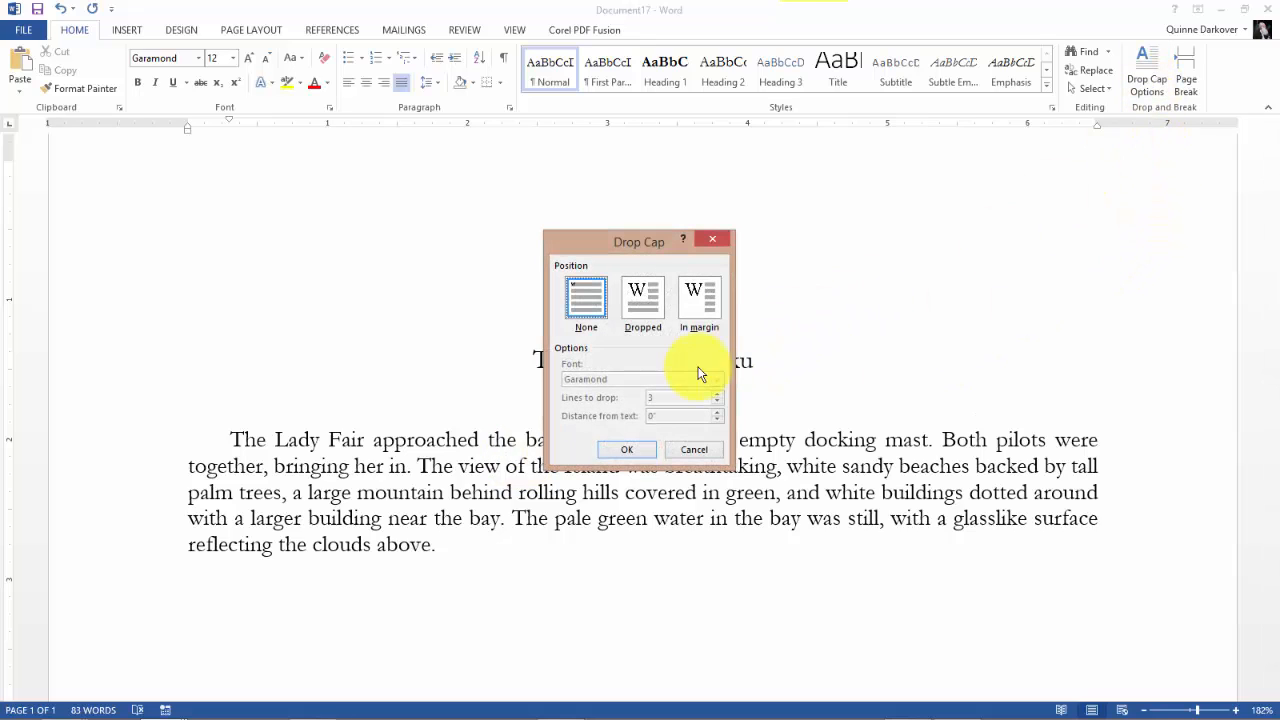
left_click(637, 298)
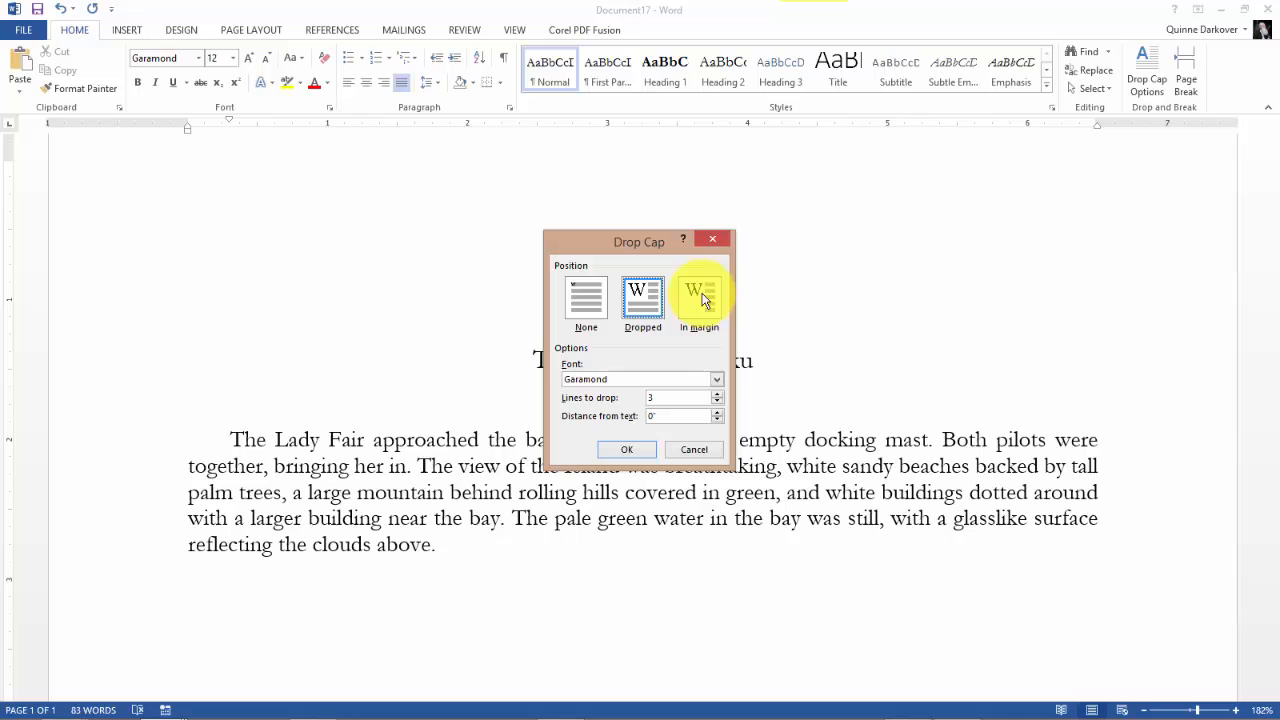
left_click(625, 380)
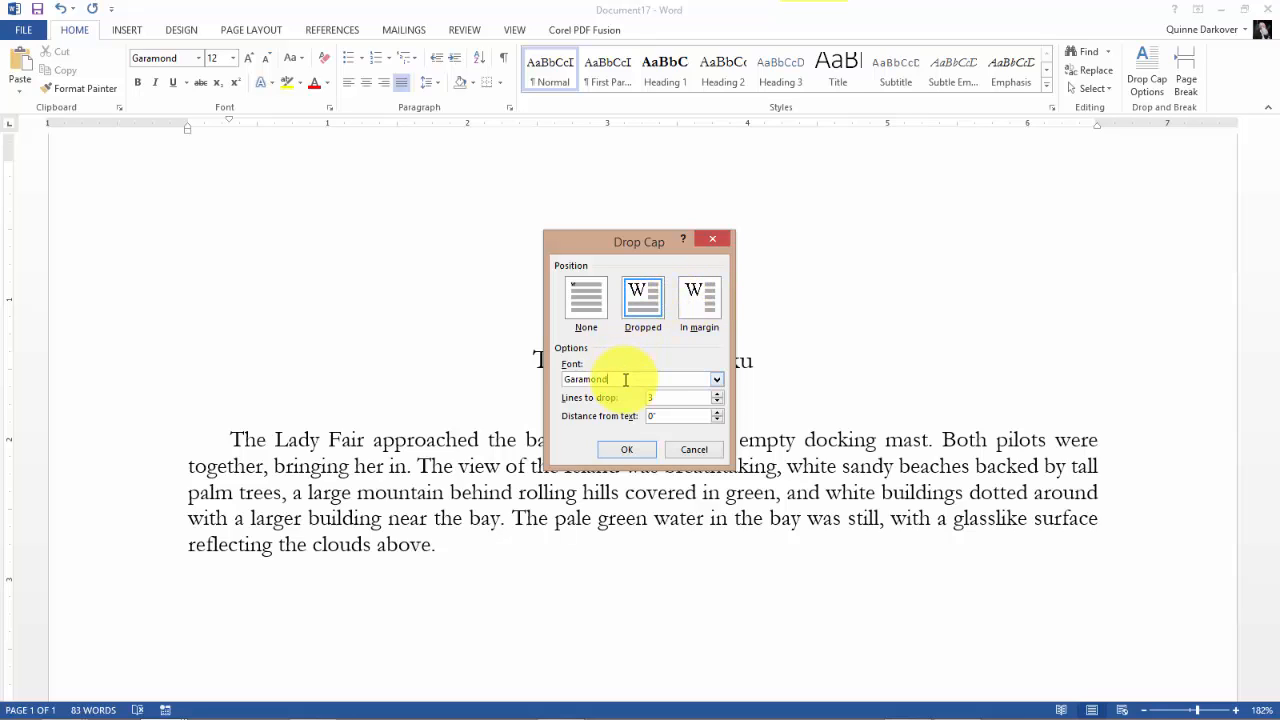
left_click(717, 381)
scroll(672, 418, "down", 15)
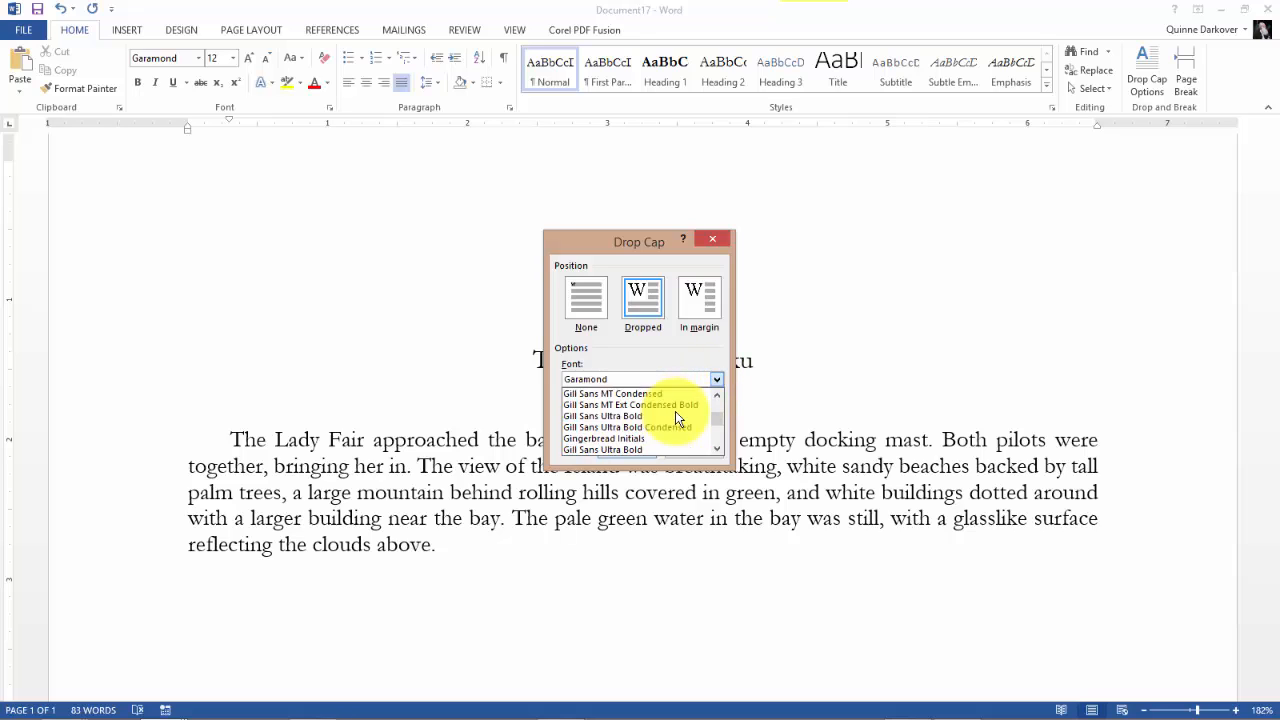
scroll(675, 411, "up", 10)
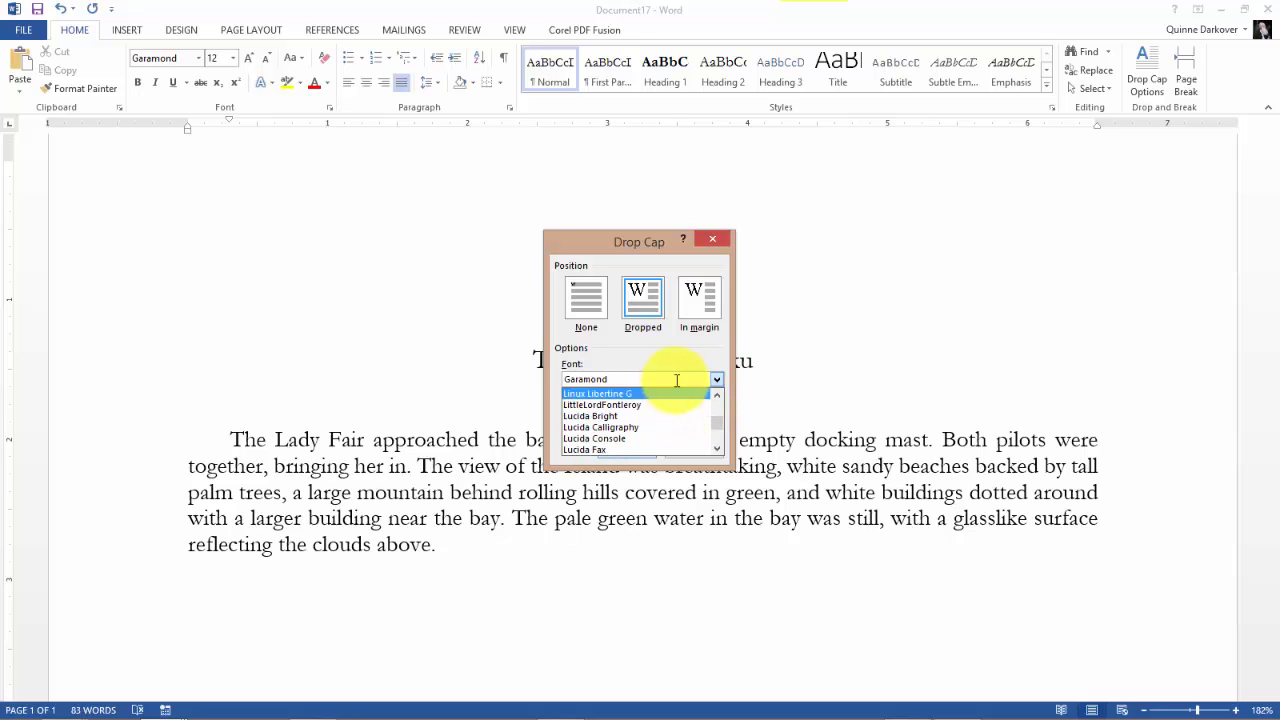
left_click(668, 378)
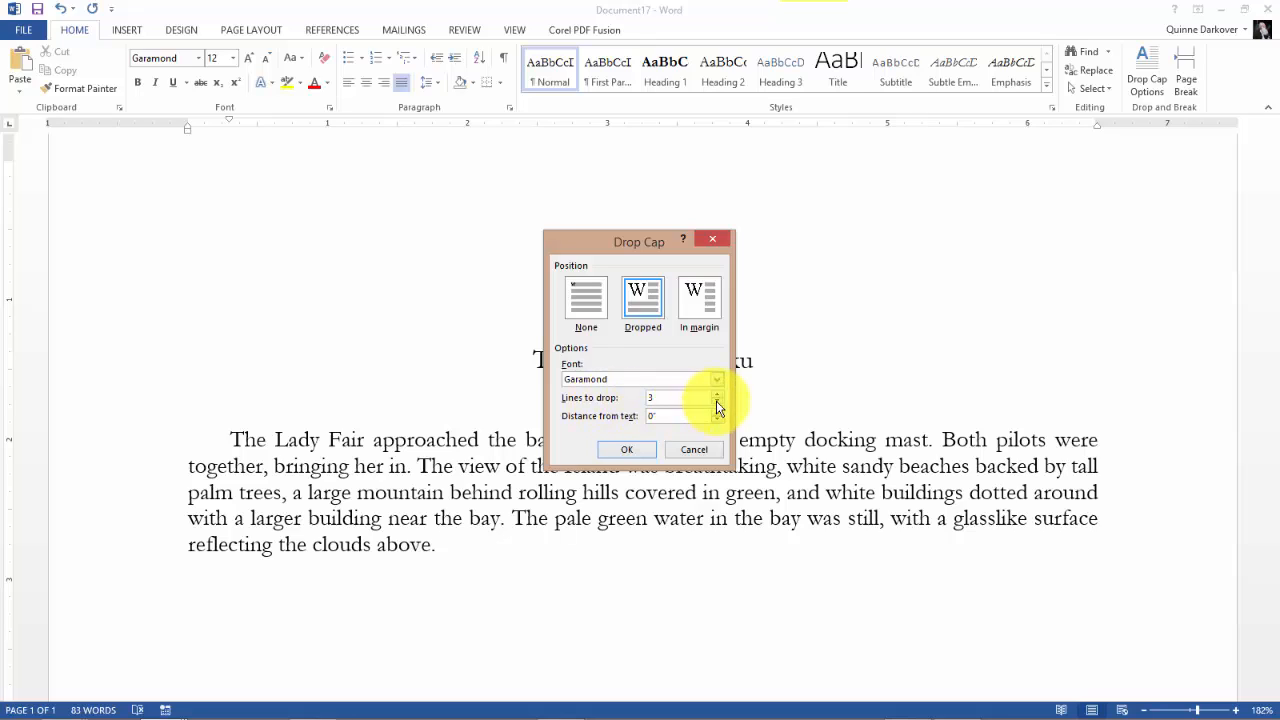
left_click(696, 451)
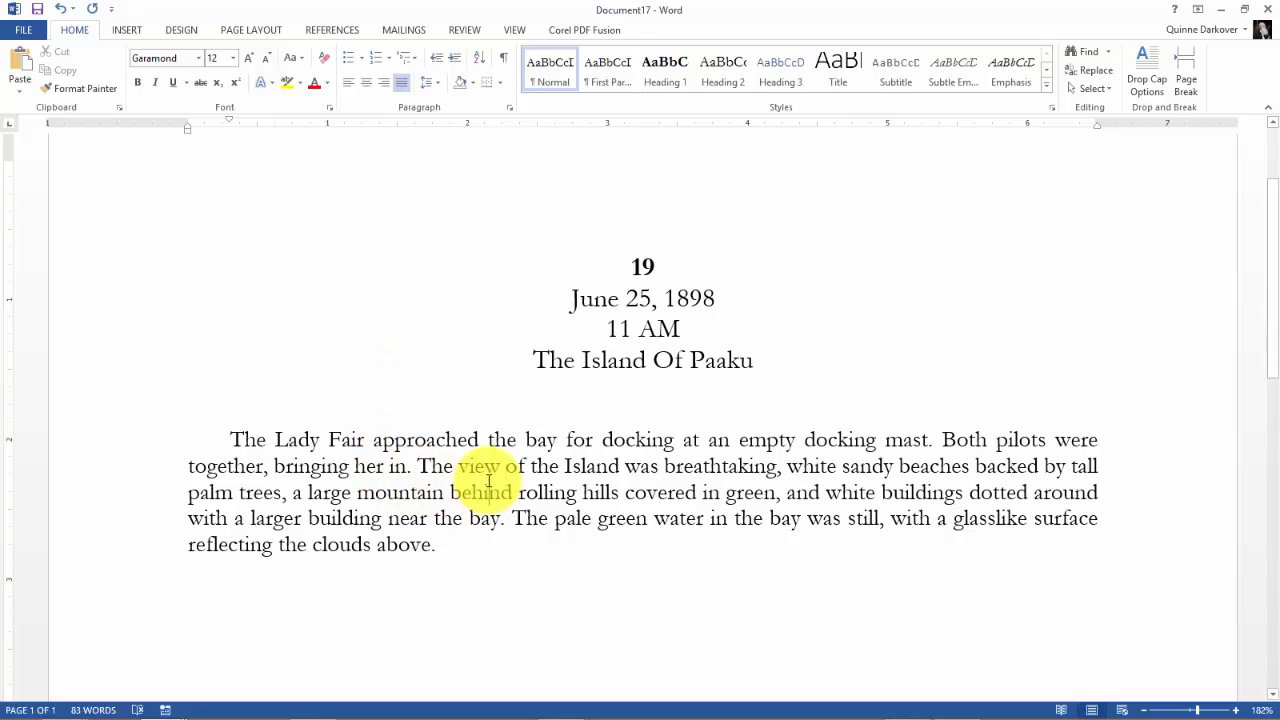
Step: With the cursor in the body paragraph, start recording Macro1 for all documents and assign it to a Quick Access Toolbar button
left_click(489, 484)
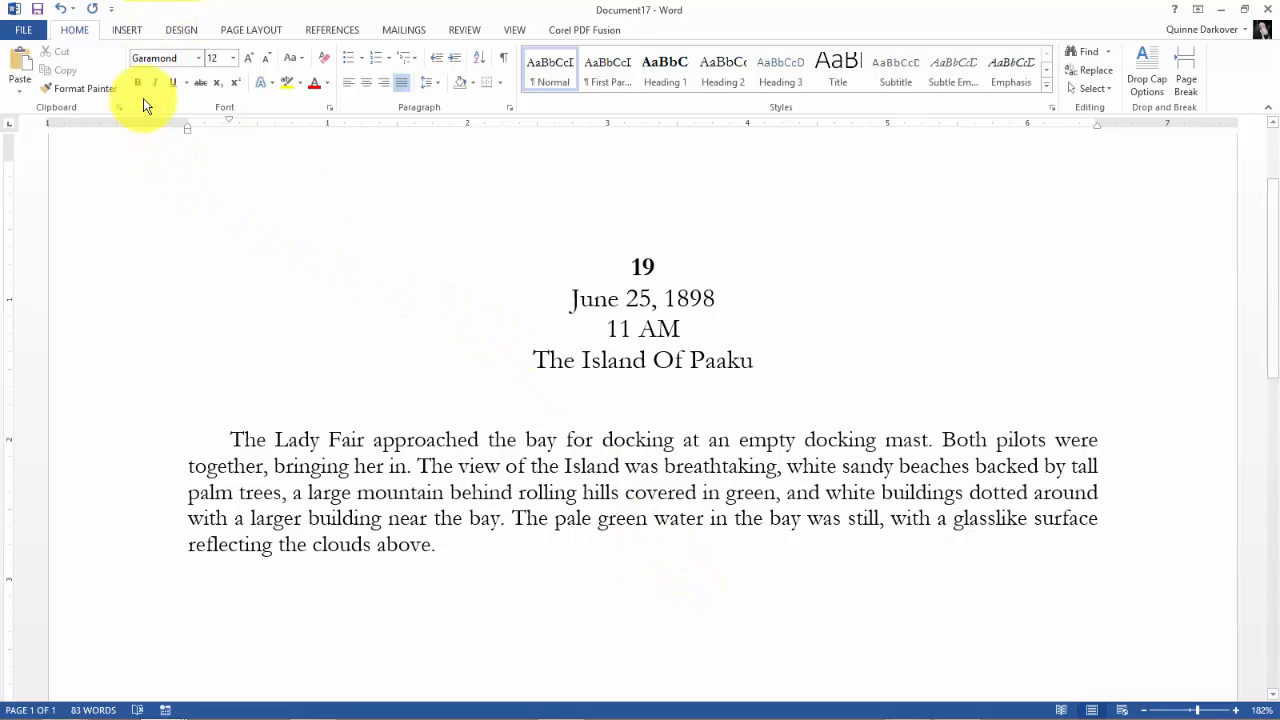
left_click(511, 31)
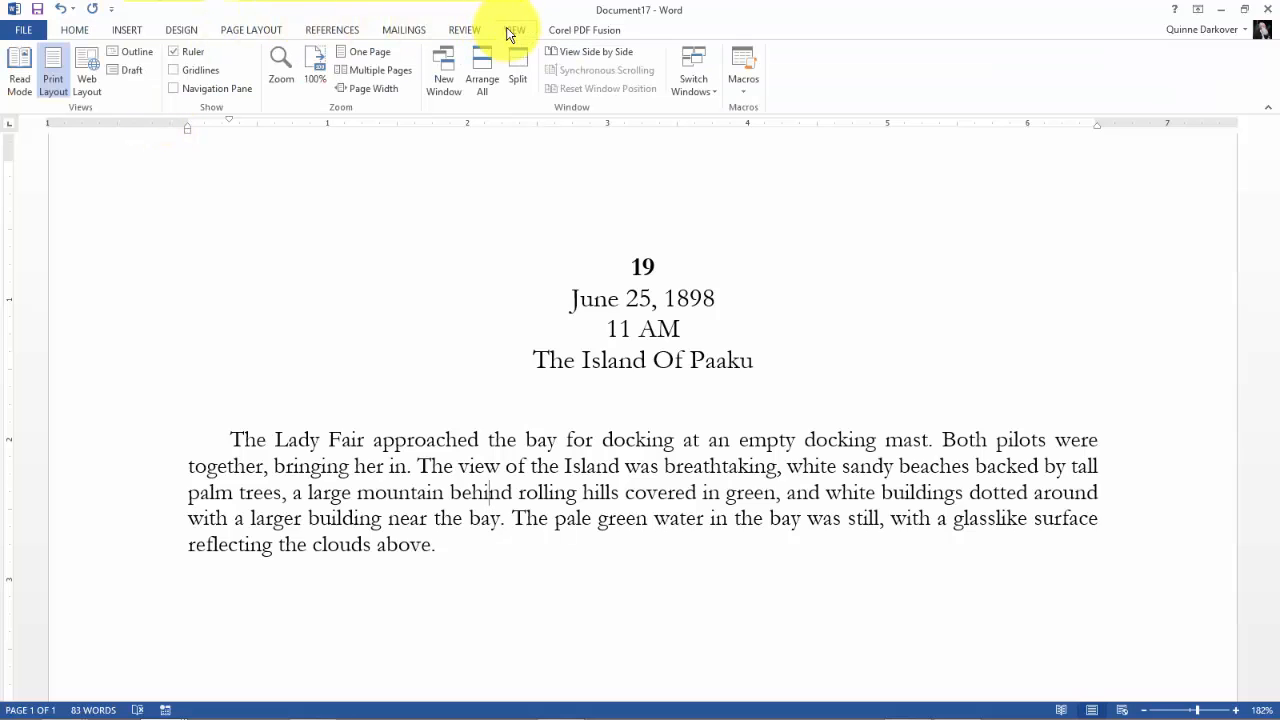
left_click(744, 92)
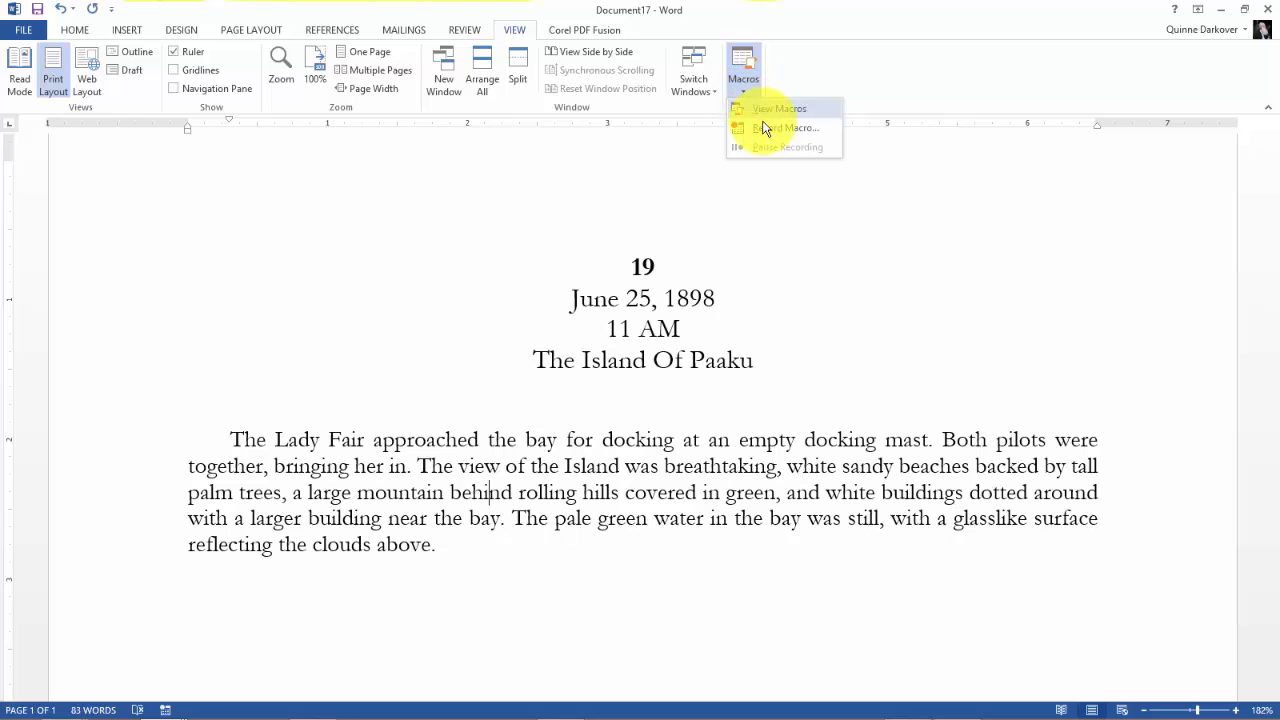
left_click(766, 129)
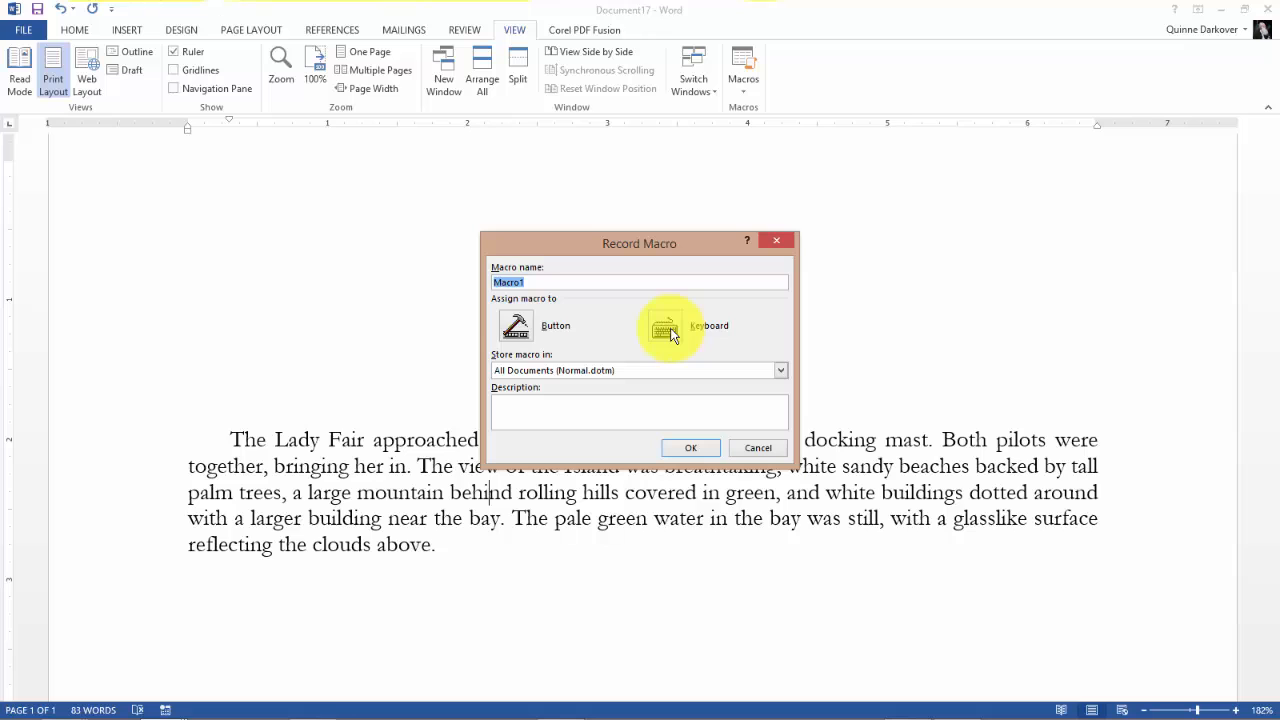
left_click(516, 326)
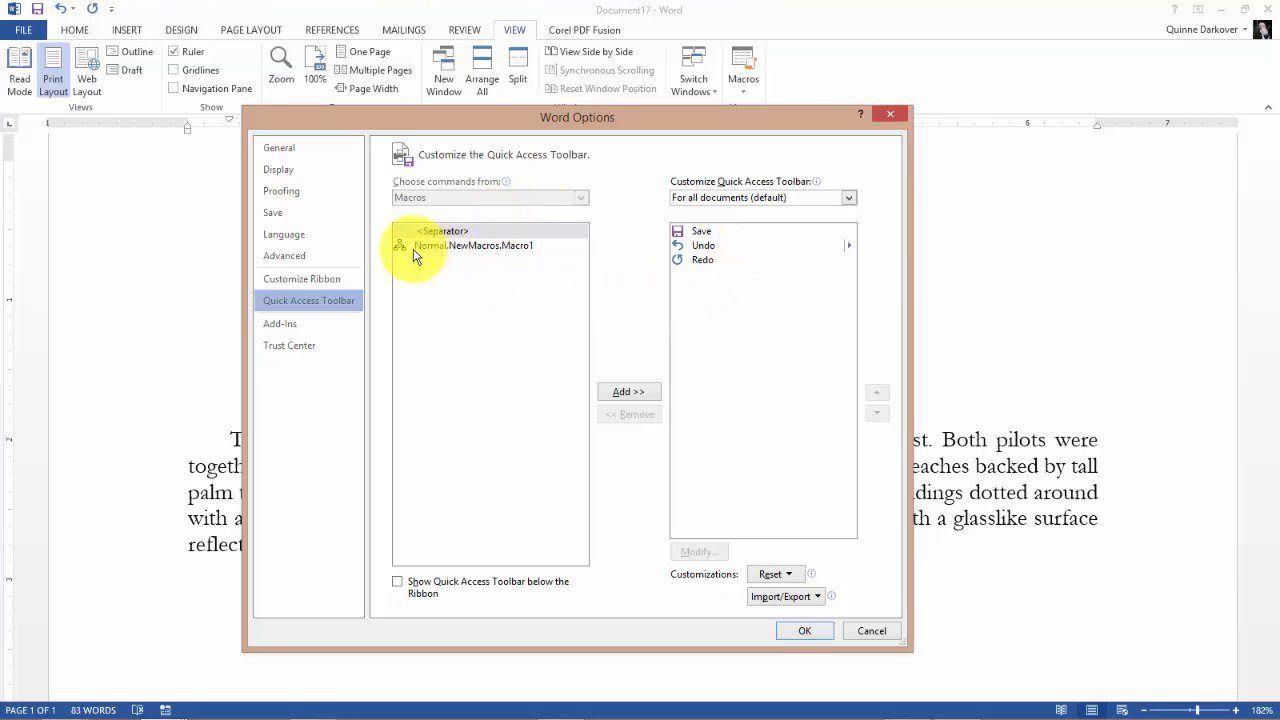
left_click(505, 247)
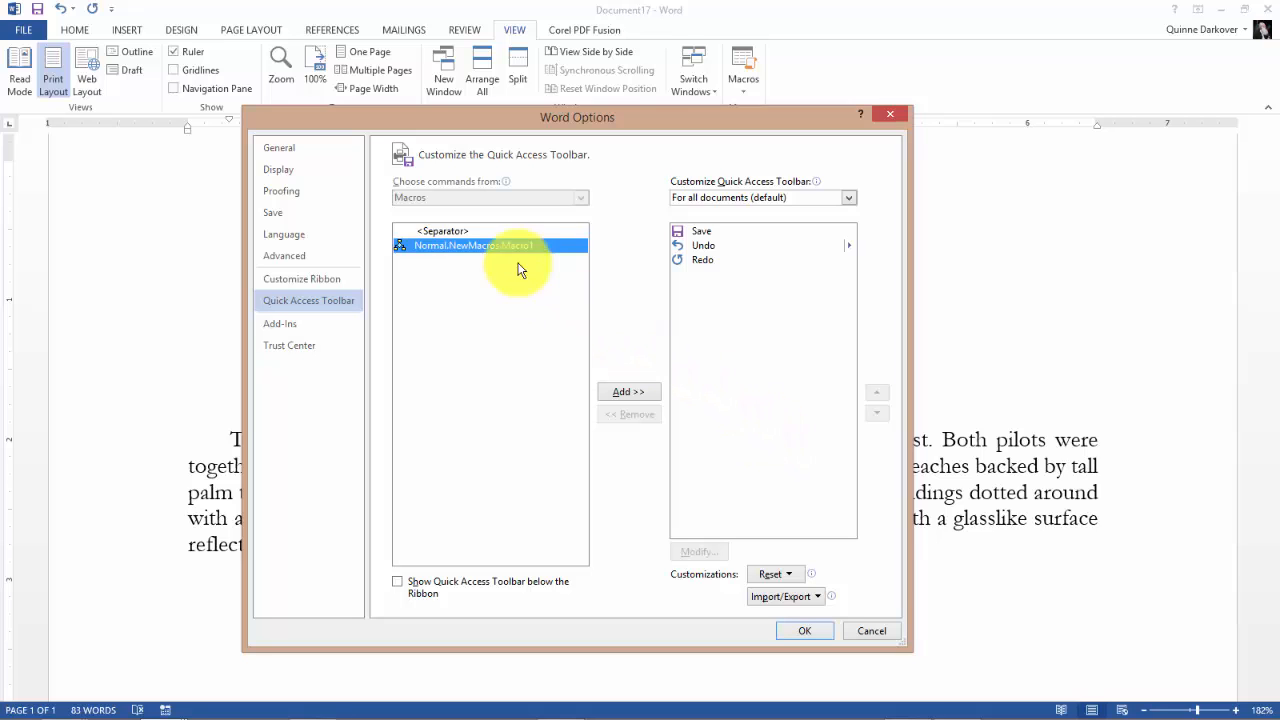
left_click(629, 392)
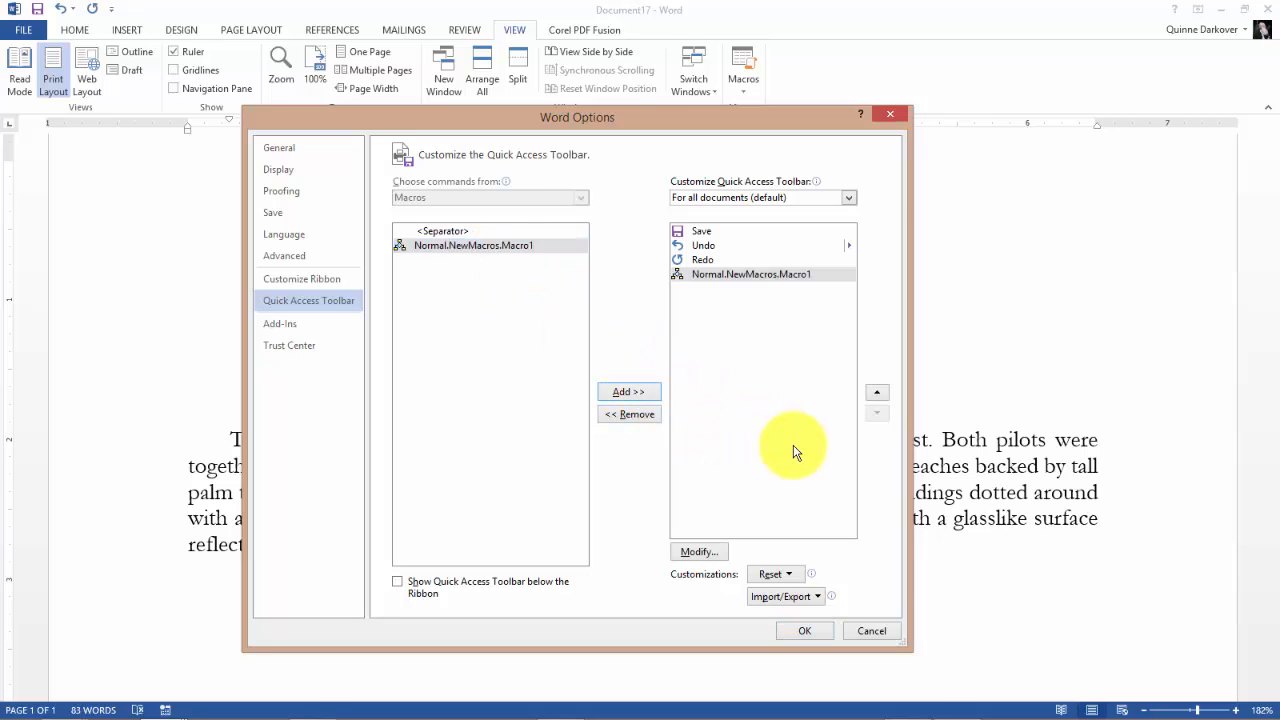
left_click(797, 631)
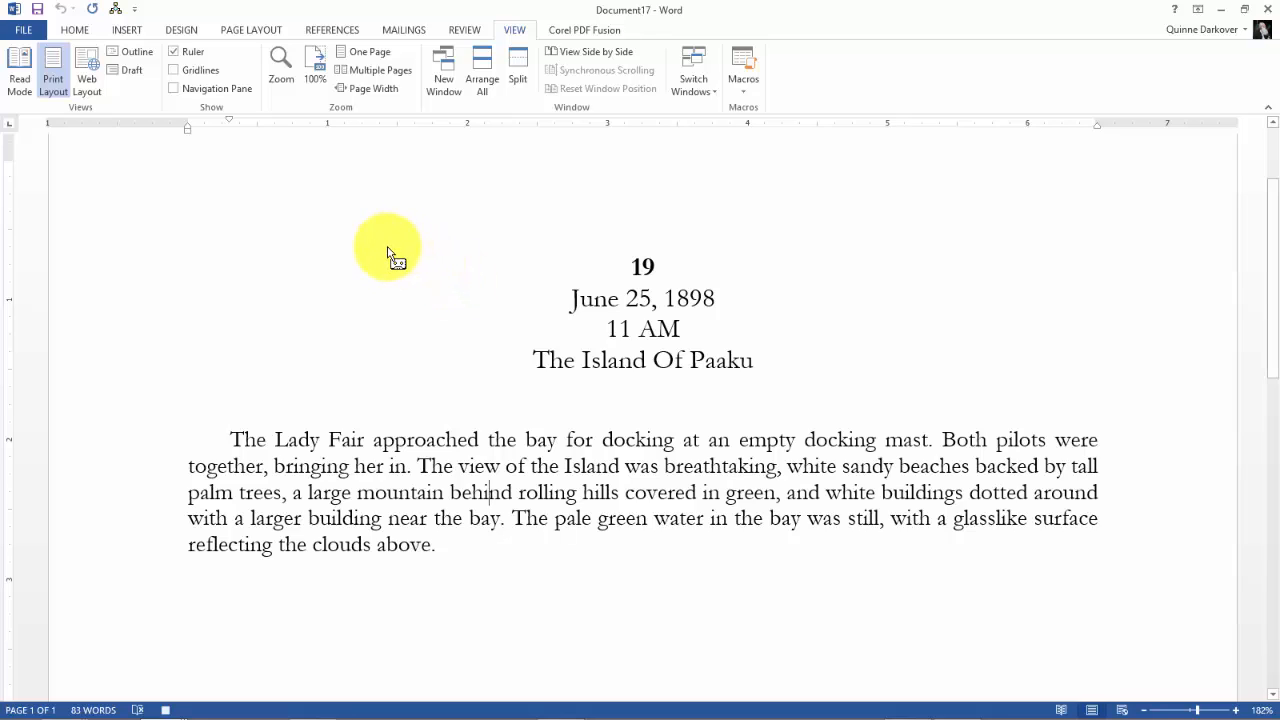
Step: Apply the First Par... style to the chapter's opening paragraph
left_click(86, 30)
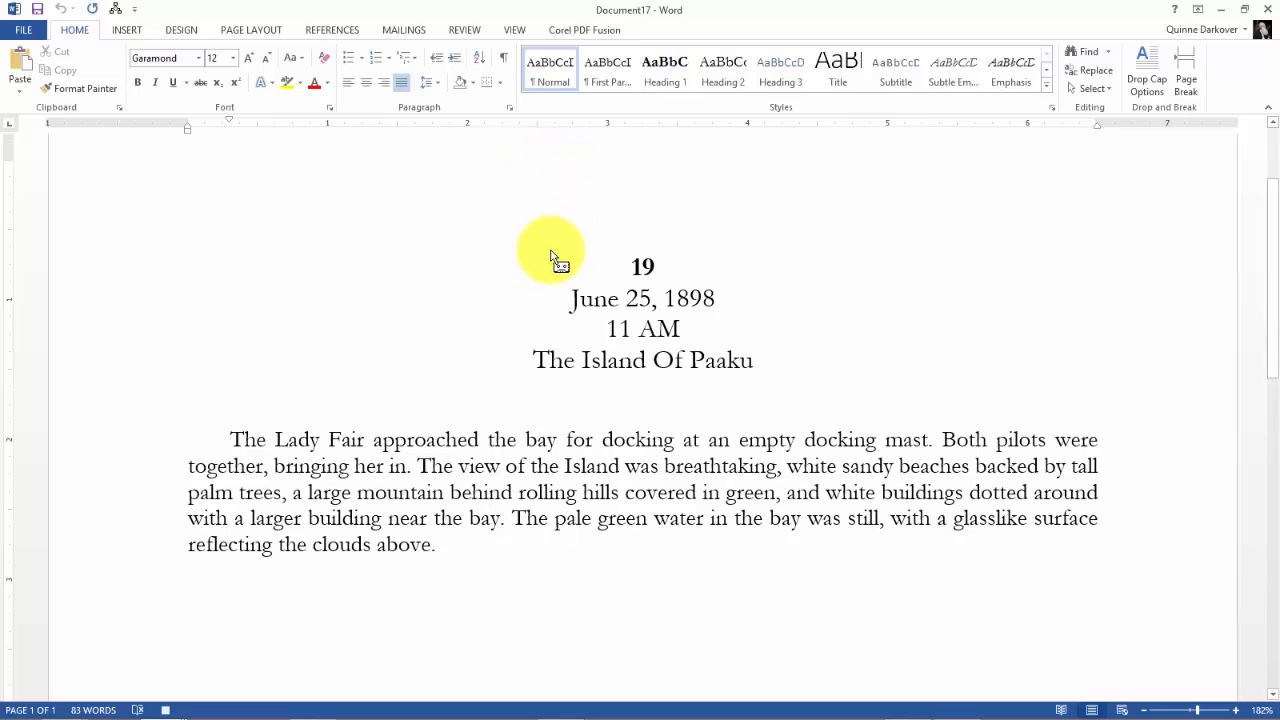
left_click(605, 60)
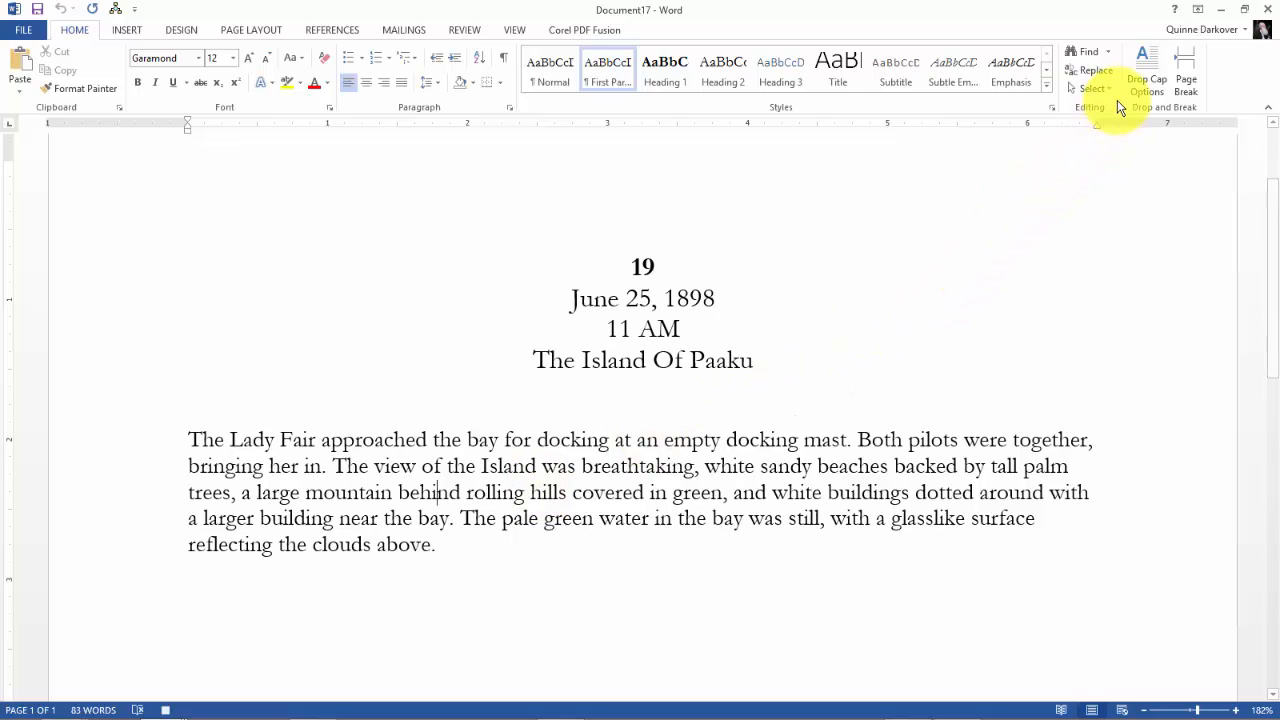
Step: Add a dropped cap to the opening paragraph using the LittleLordFontleroy font and 2 lines to drop
left_click(1140, 86)
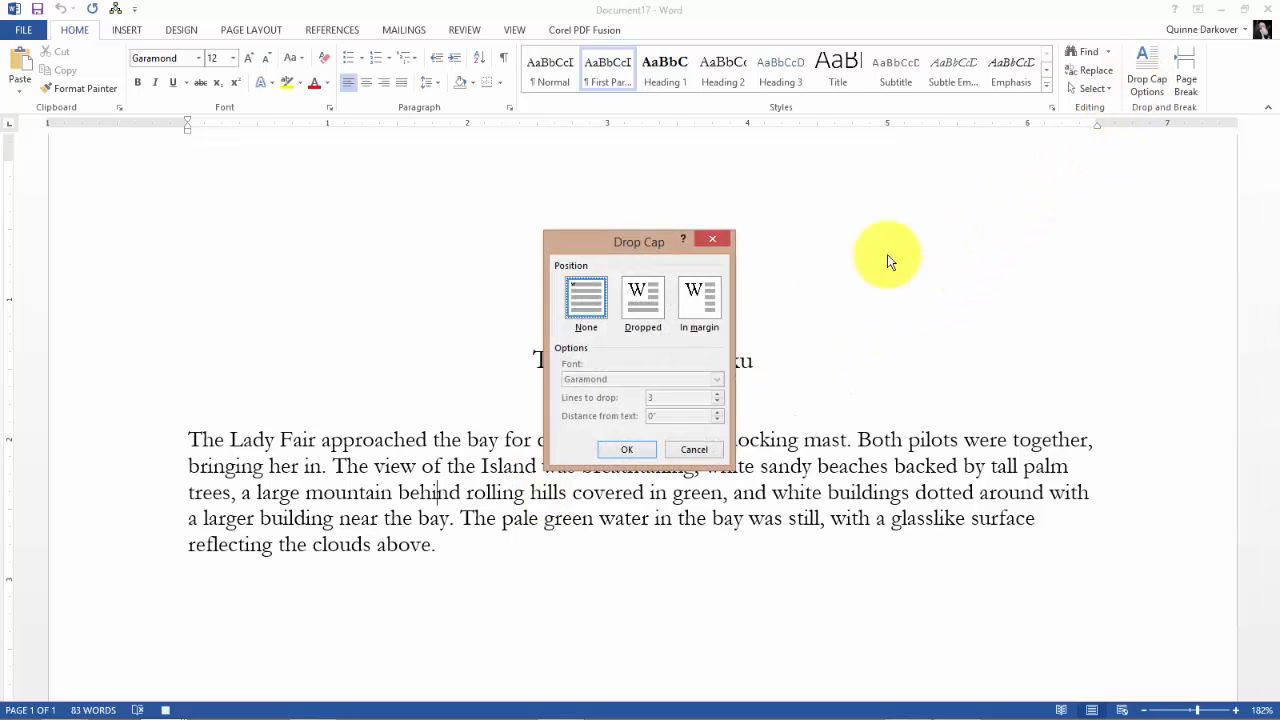
left_click(643, 298)
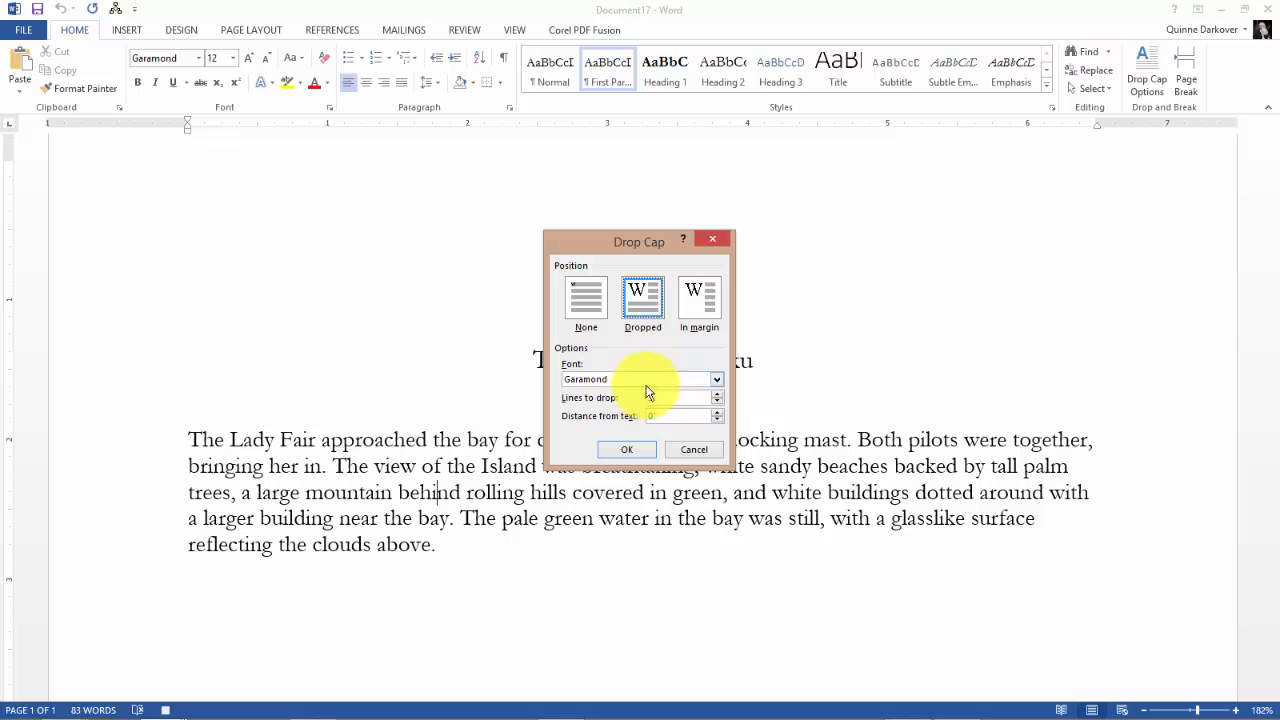
left_click(716, 380)
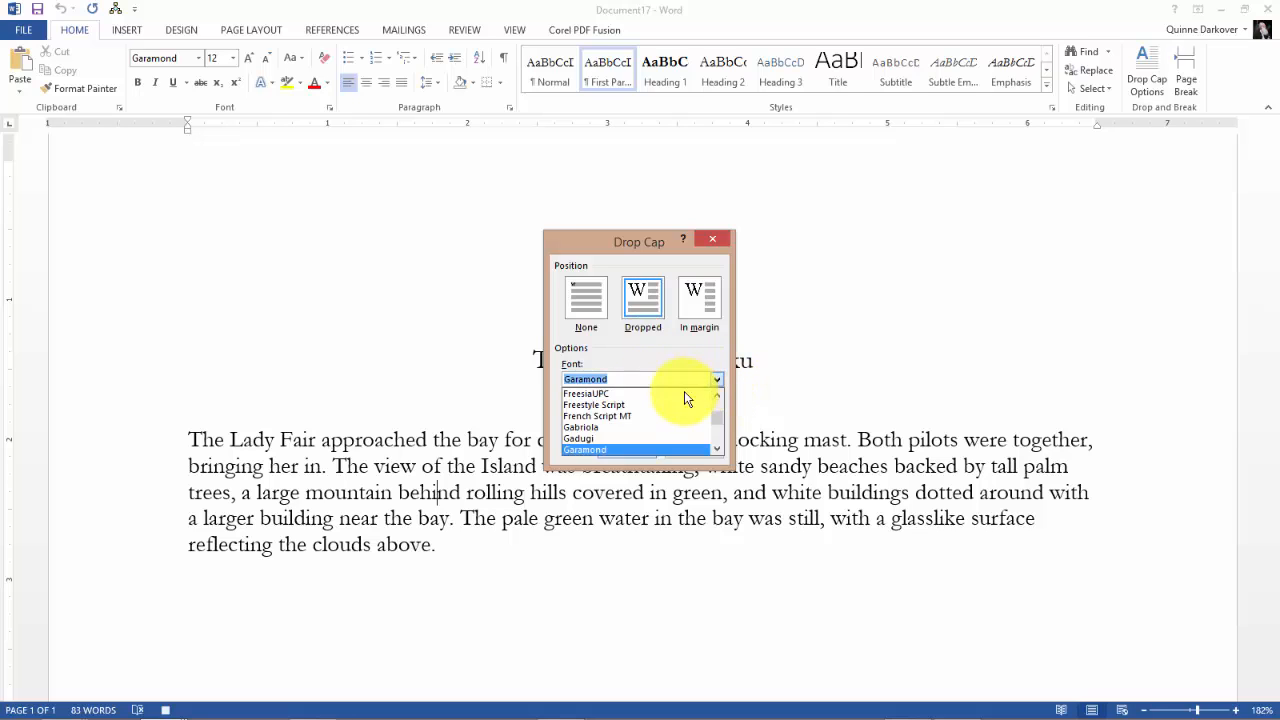
scroll(685, 393, "down", 10)
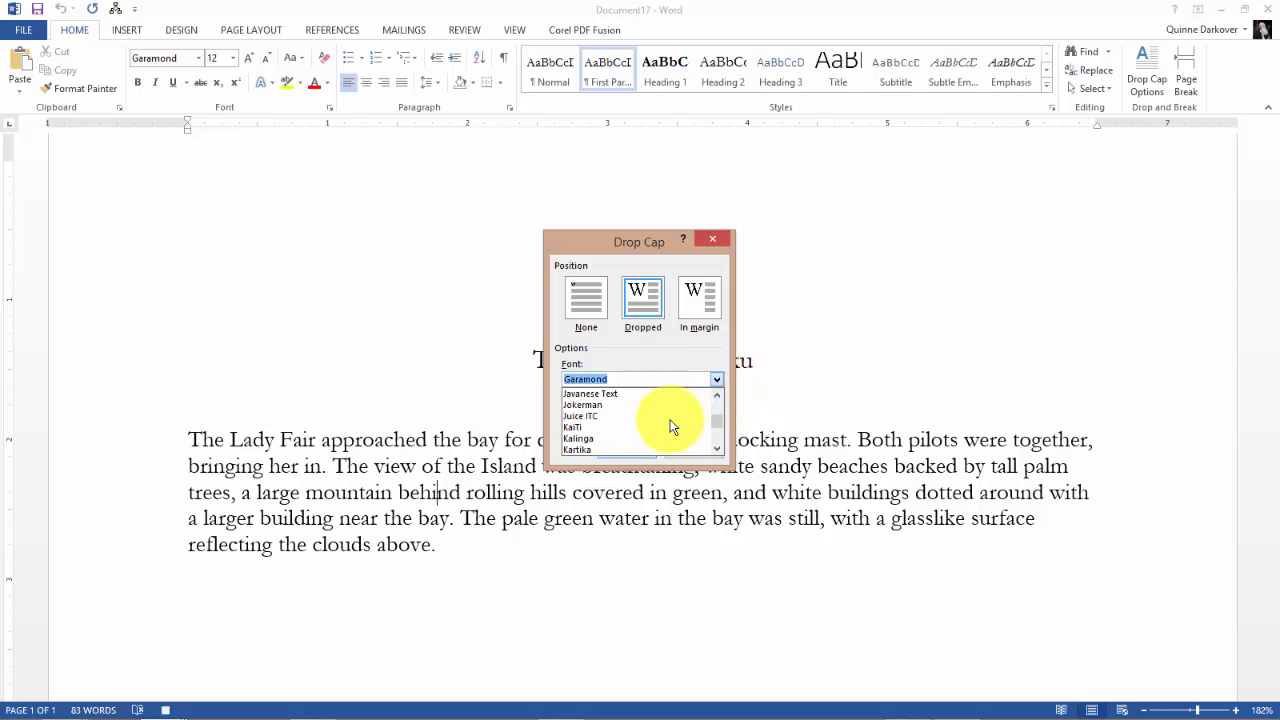
scroll(672, 426, "down", 5)
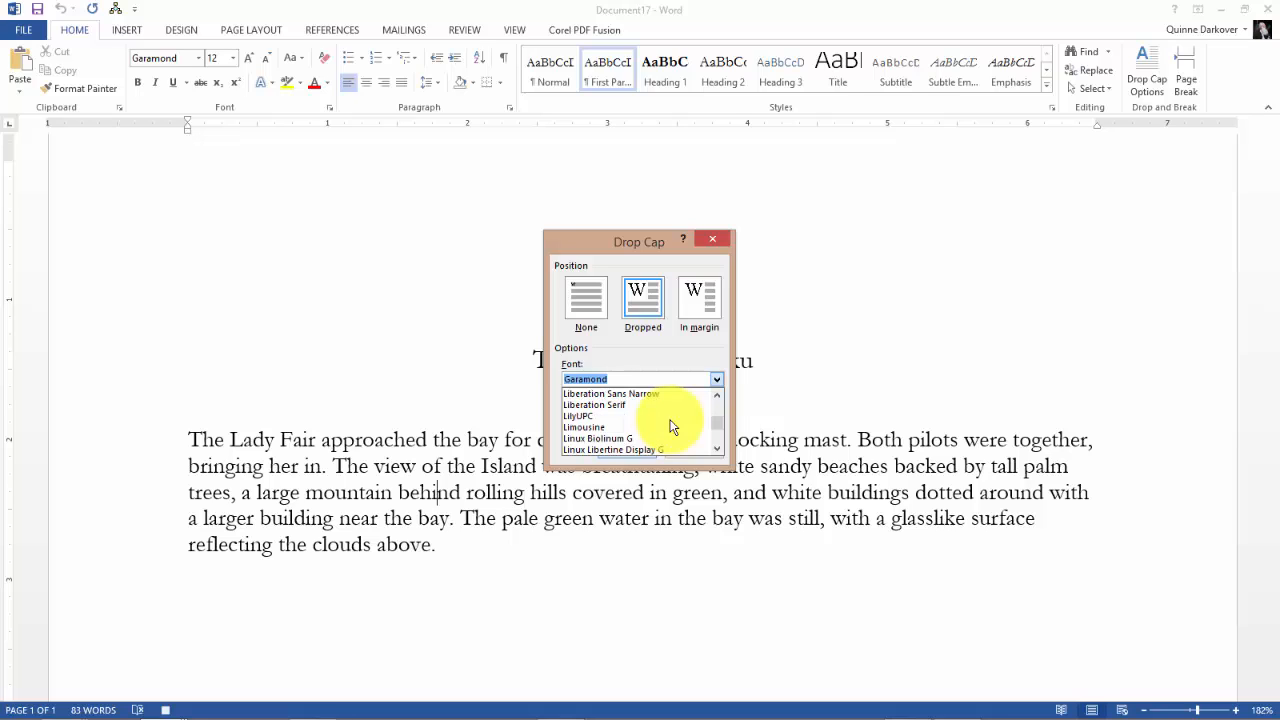
scroll(672, 426, "down", 2)
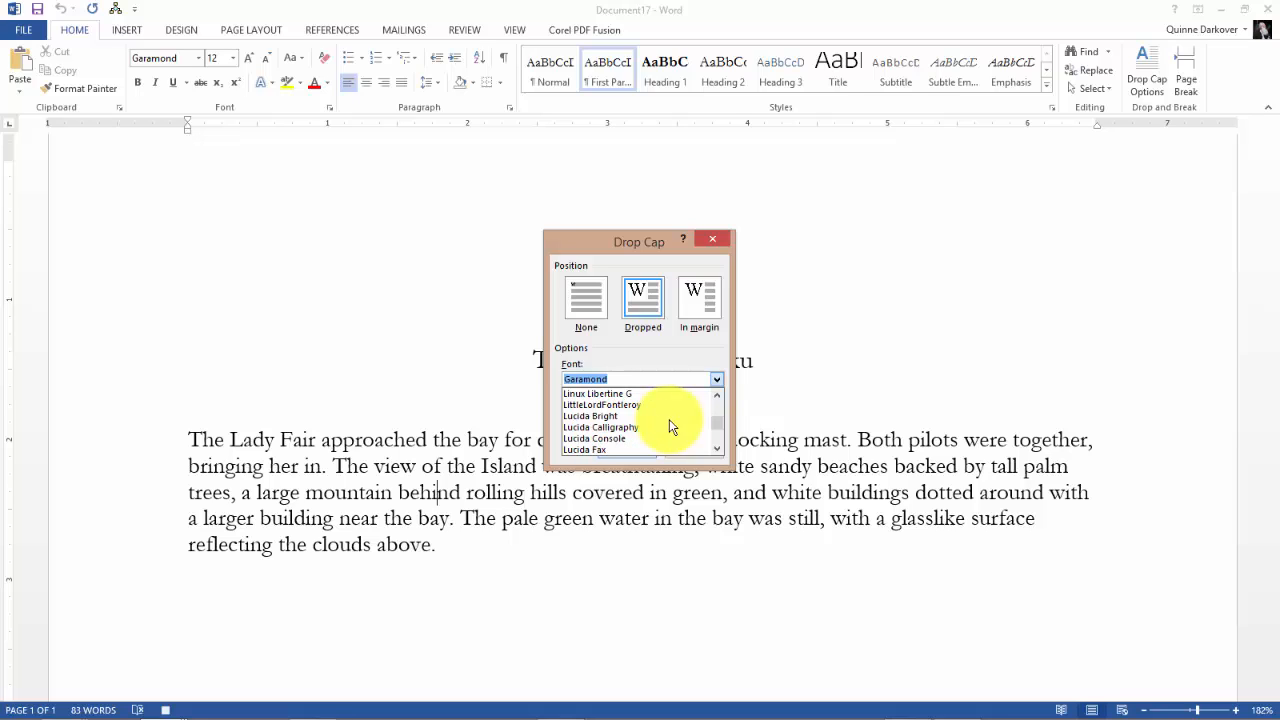
left_click(623, 405)
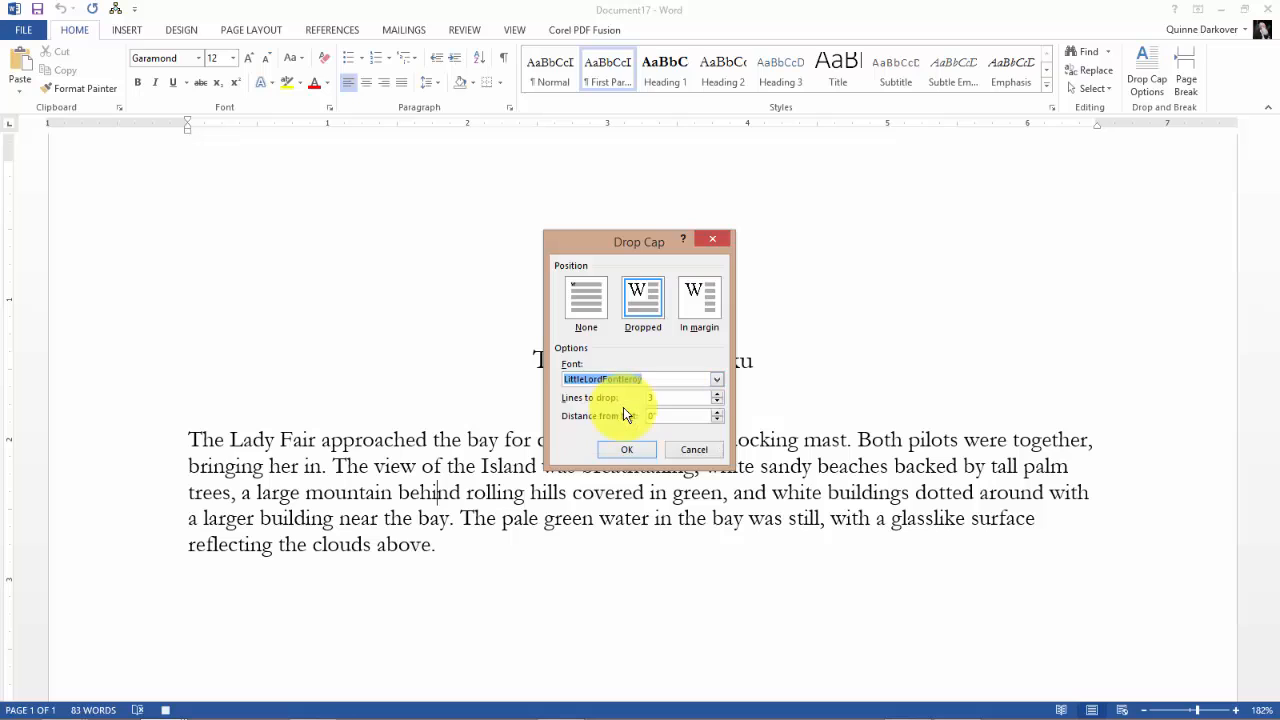
left_click(717, 401)
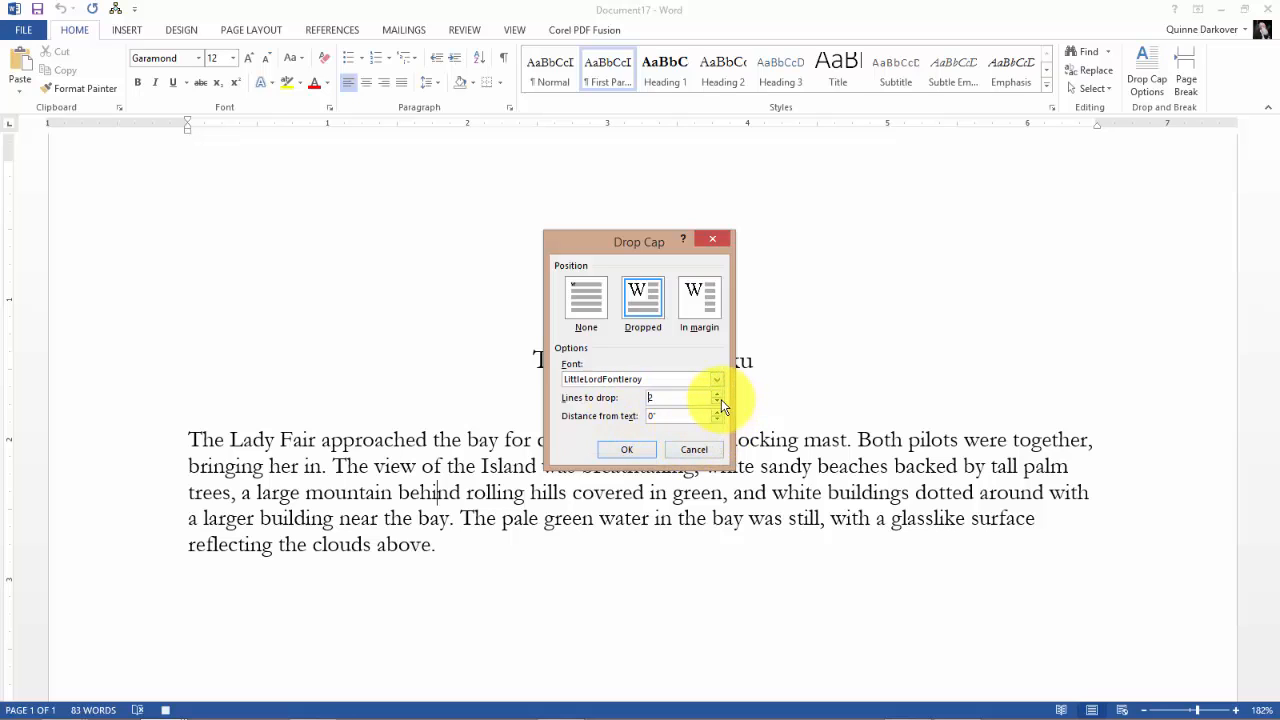
left_click(645, 453)
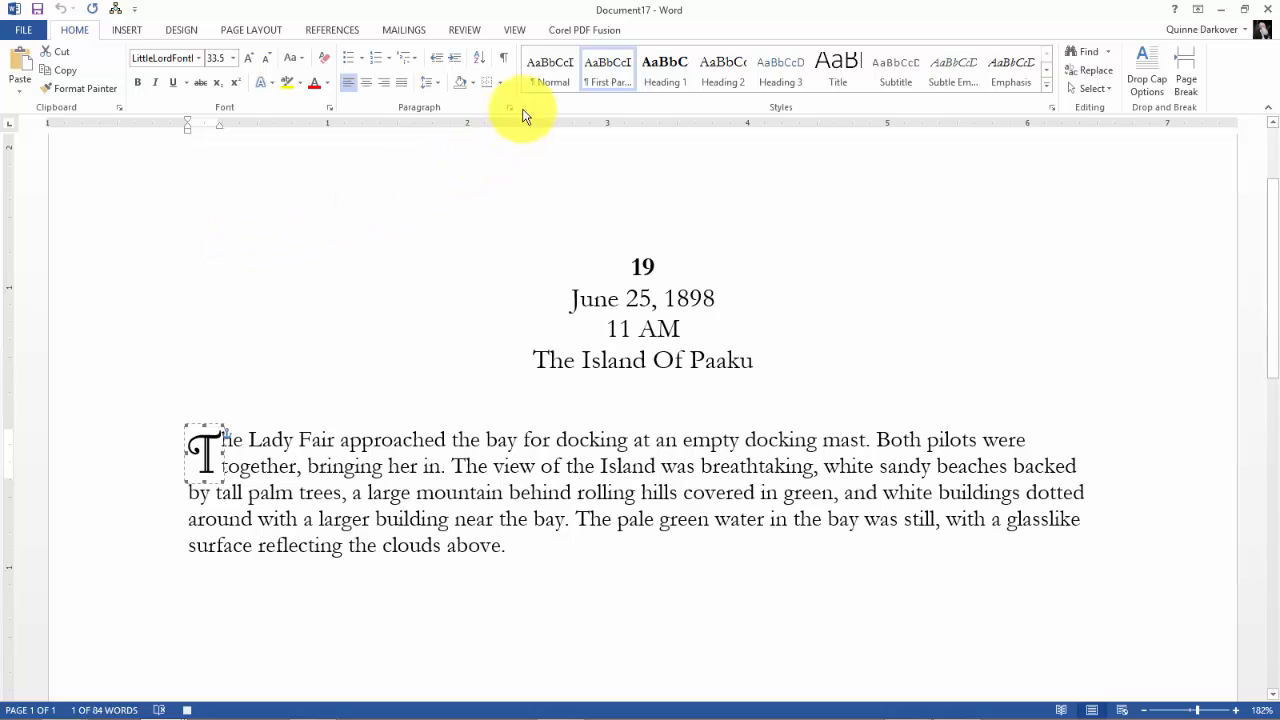
Step: Stop recording the macro
left_click(515, 31)
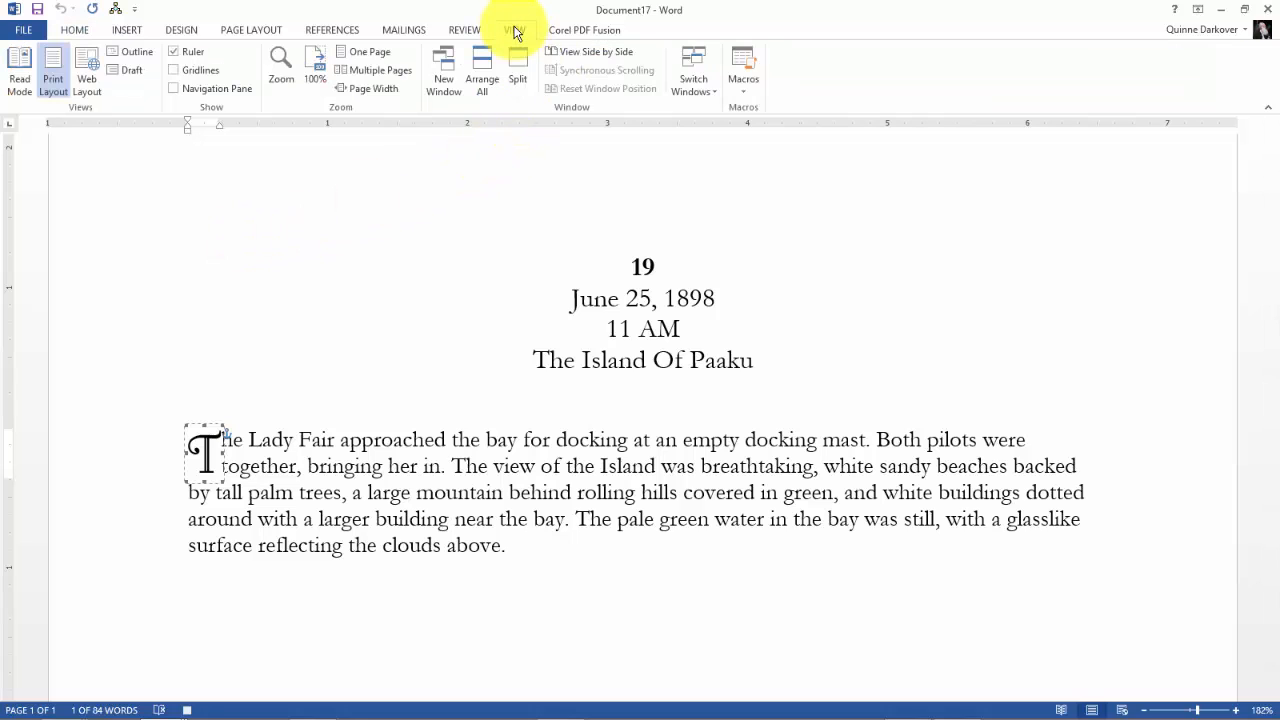
left_click(747, 84)
left_click(766, 127)
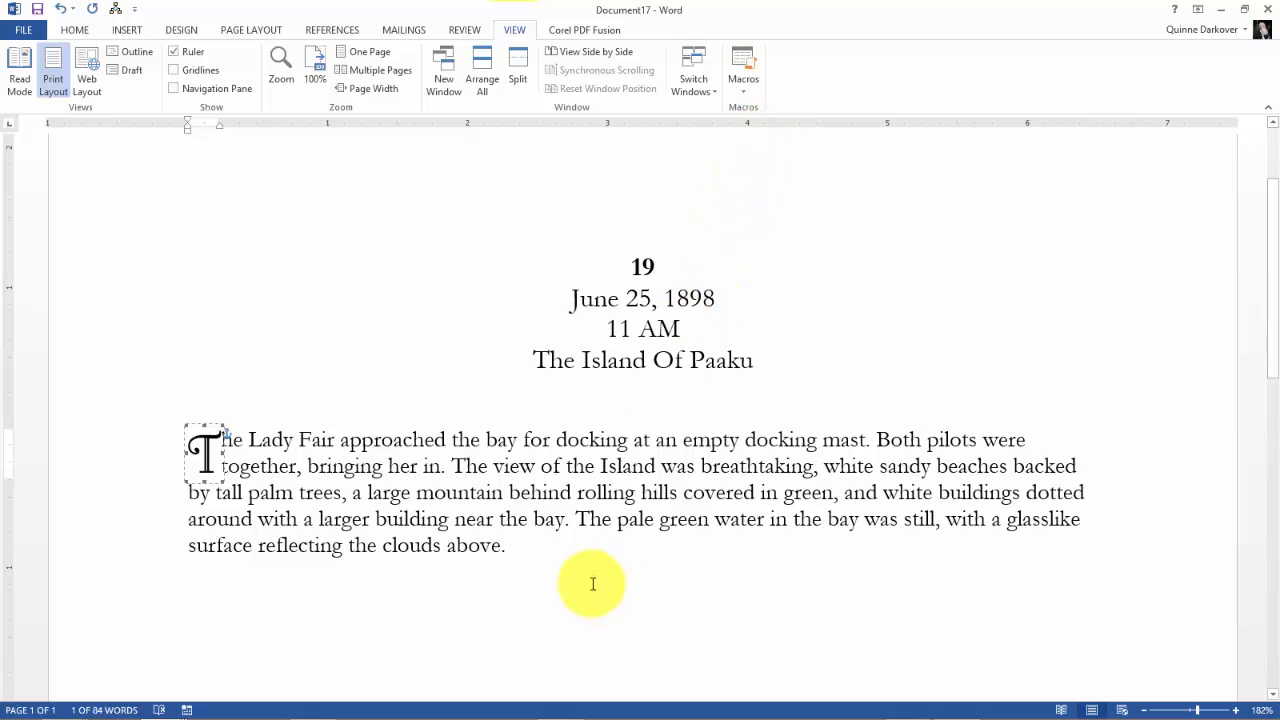
Step: Select the whole chapter opening and replace it by pasting the unformatted version from the clipboard, keeping source formatting
left_click(548, 562)
left_click_drag(548, 562, 598, 308)
right_click(643, 323)
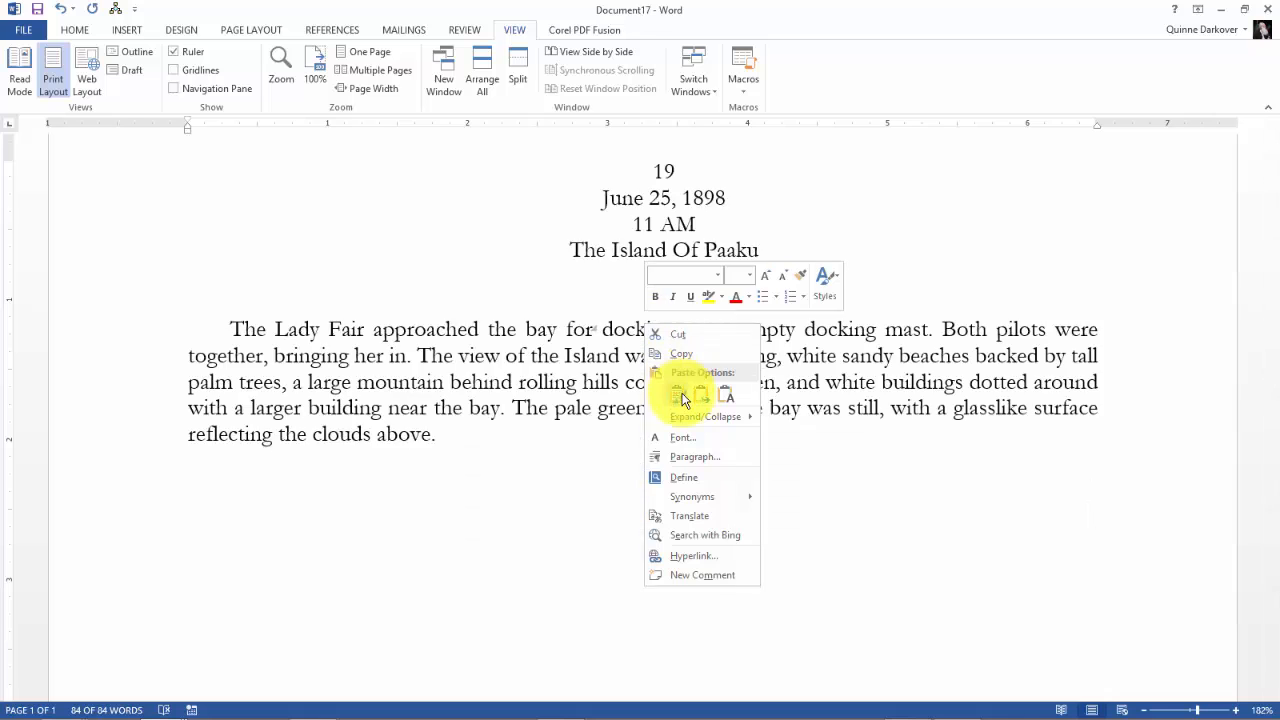
left_click(684, 399)
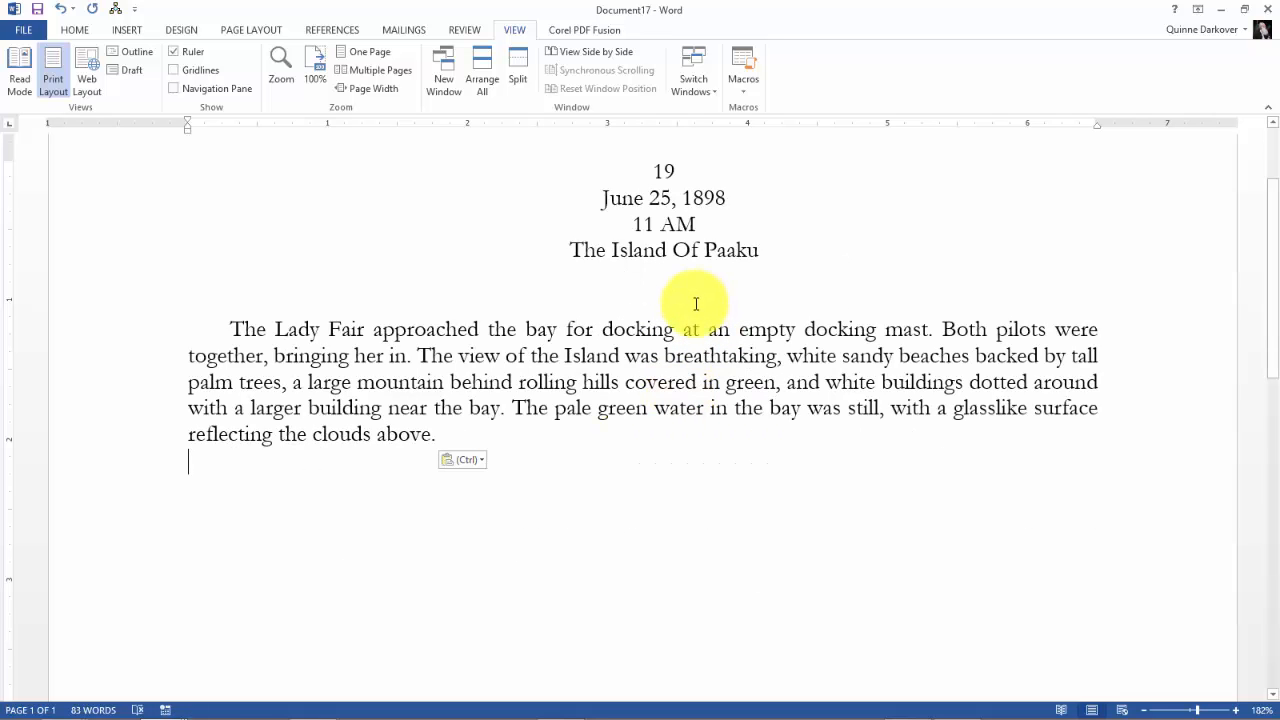
Step: Run Macro1 with the cursor in the body paragraph to apply the first-paragraph style and drop cap
left_click(388, 357)
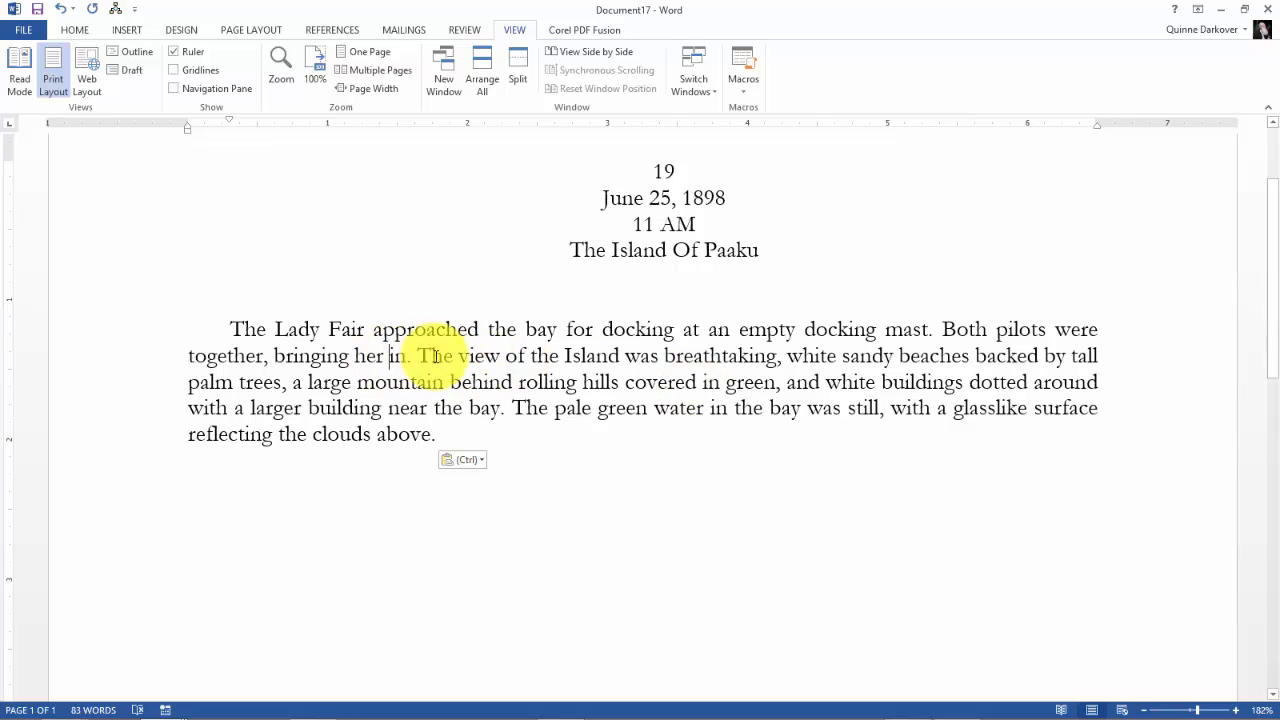
left_click(115, 14)
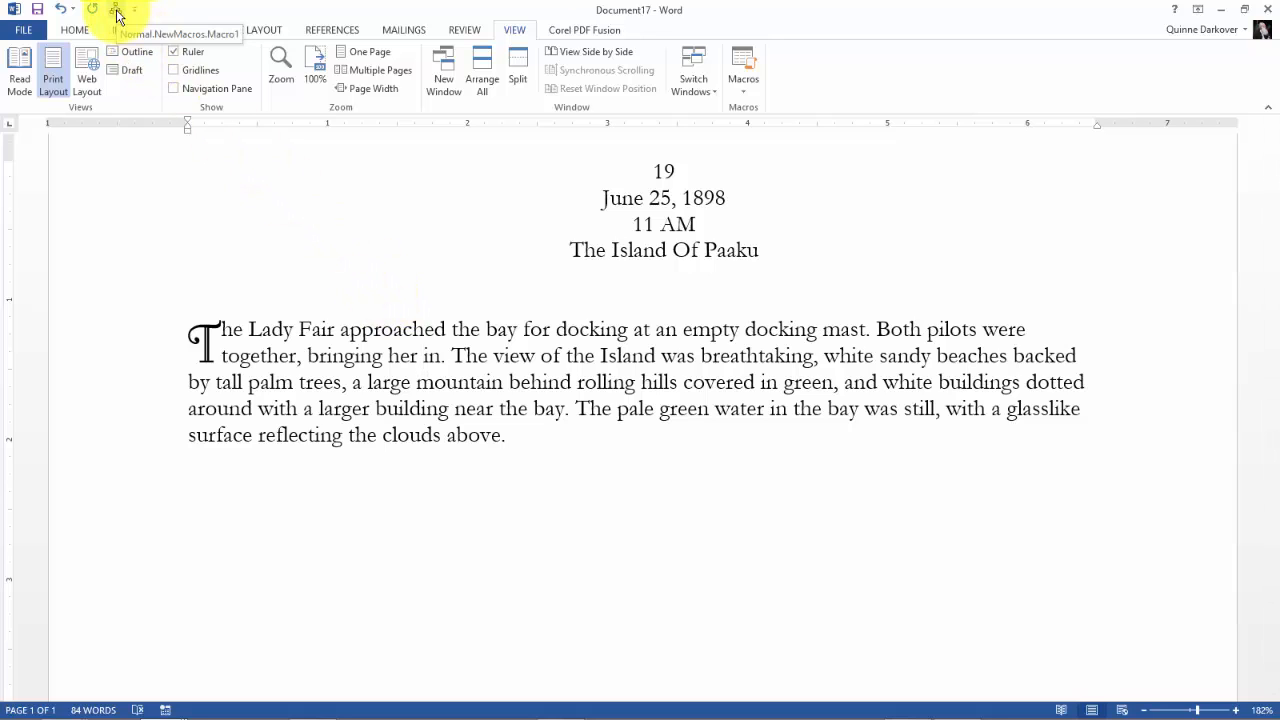
left_click(75, 30)
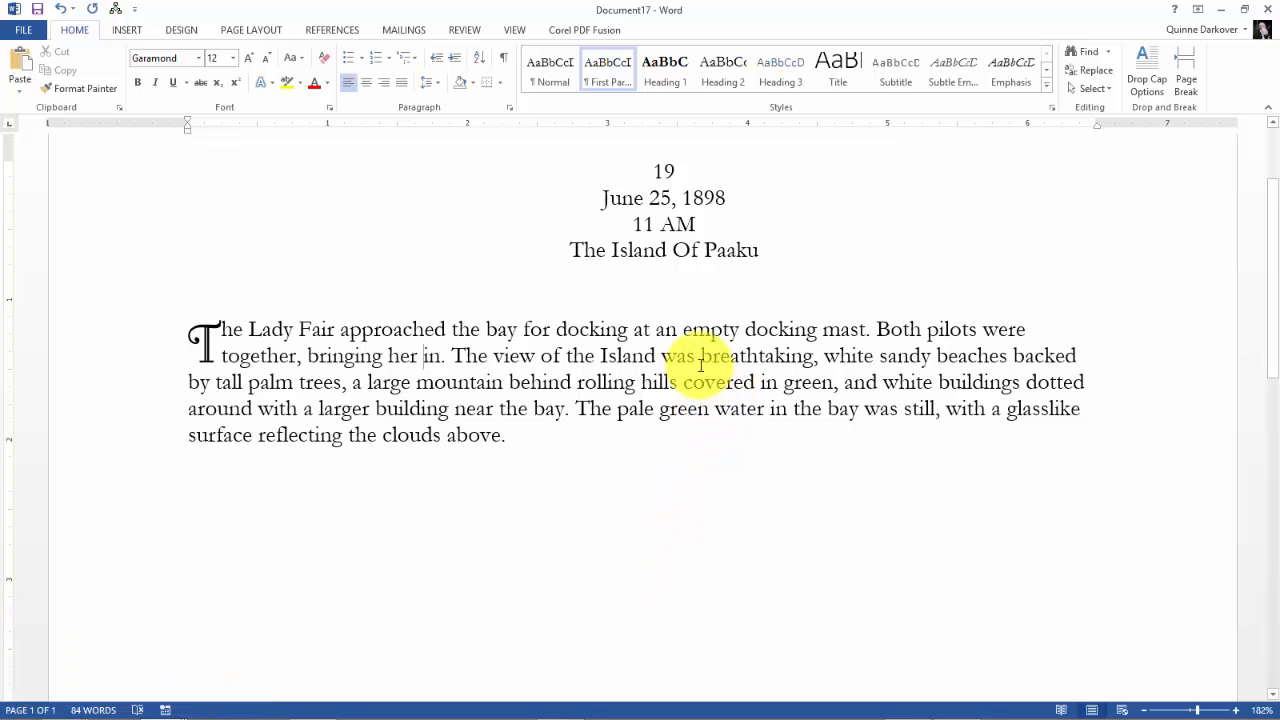
left_click(116, 12)
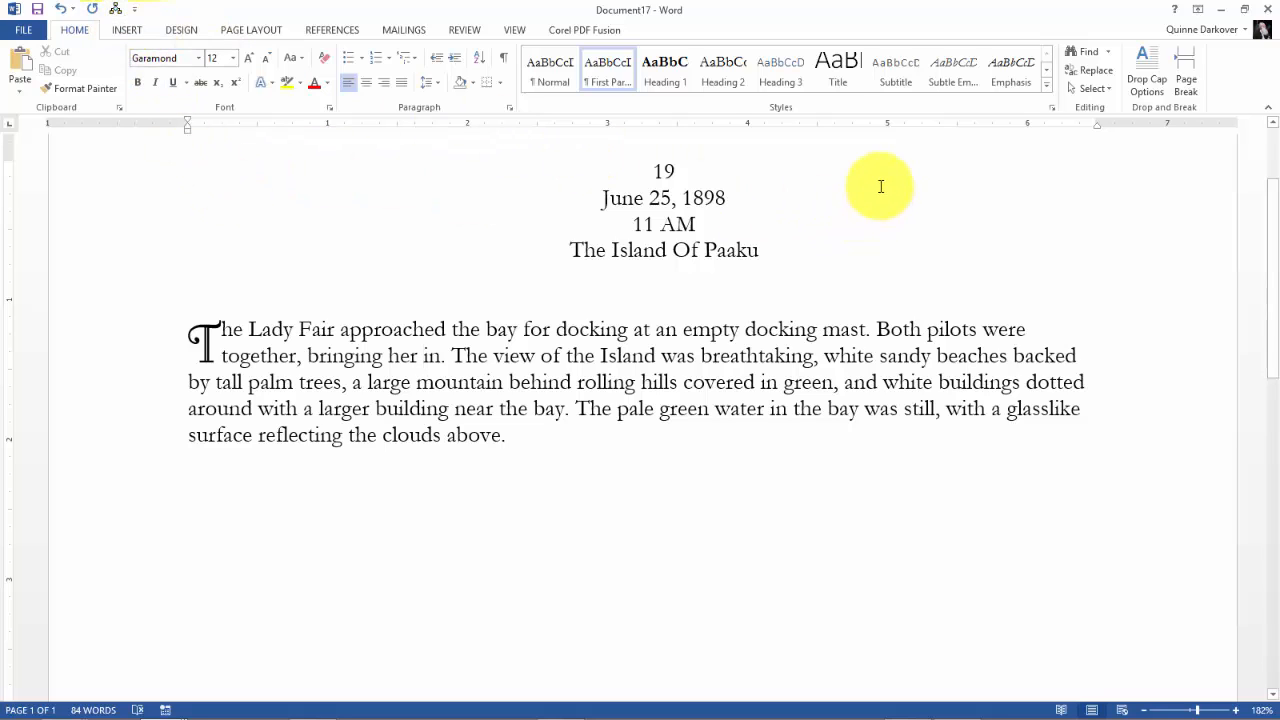
Step: Change the display name of the Normal.NewMacros.Macro1 button on the Quick Access Toolbar to Drop Cap
right_click(840, 100)
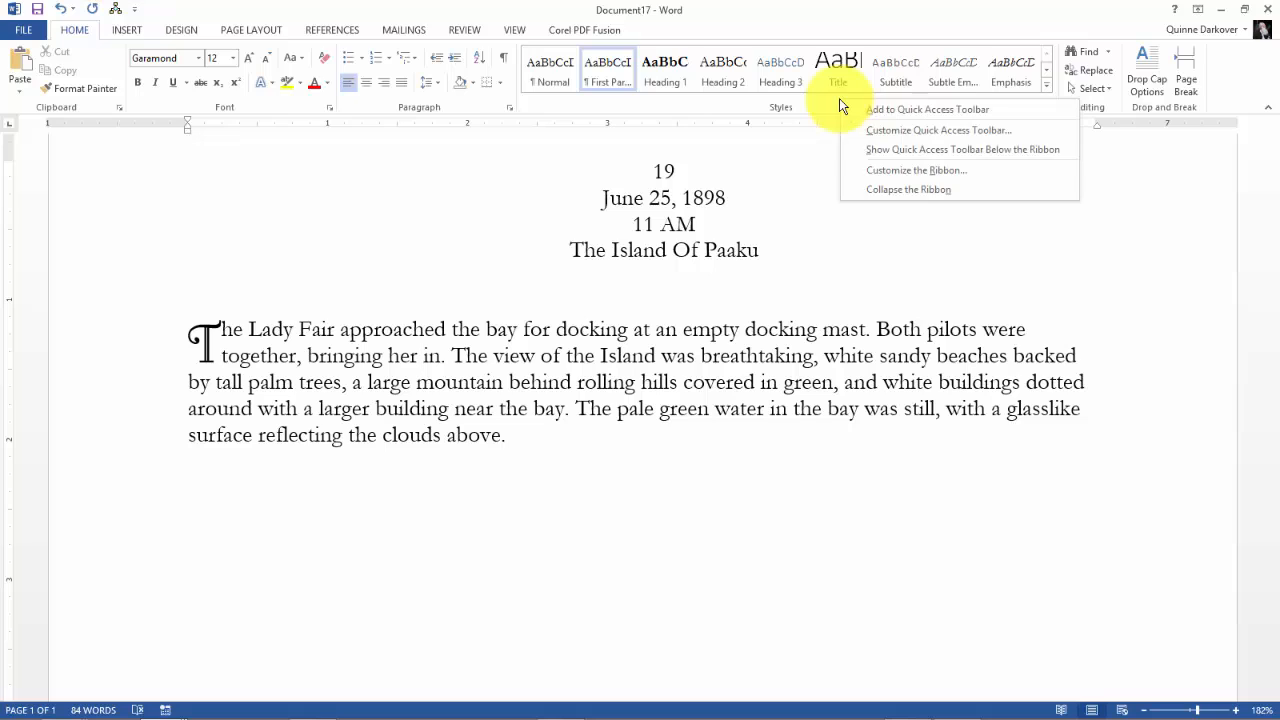
left_click(902, 132)
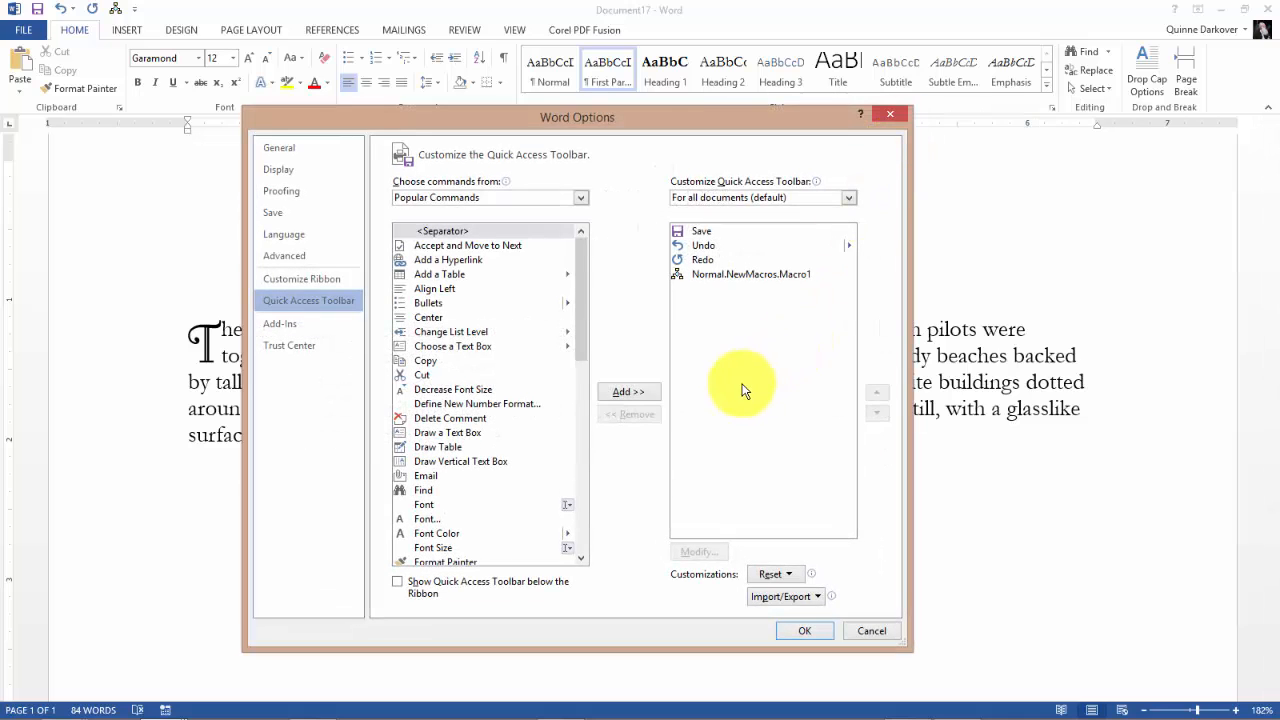
left_click(743, 274)
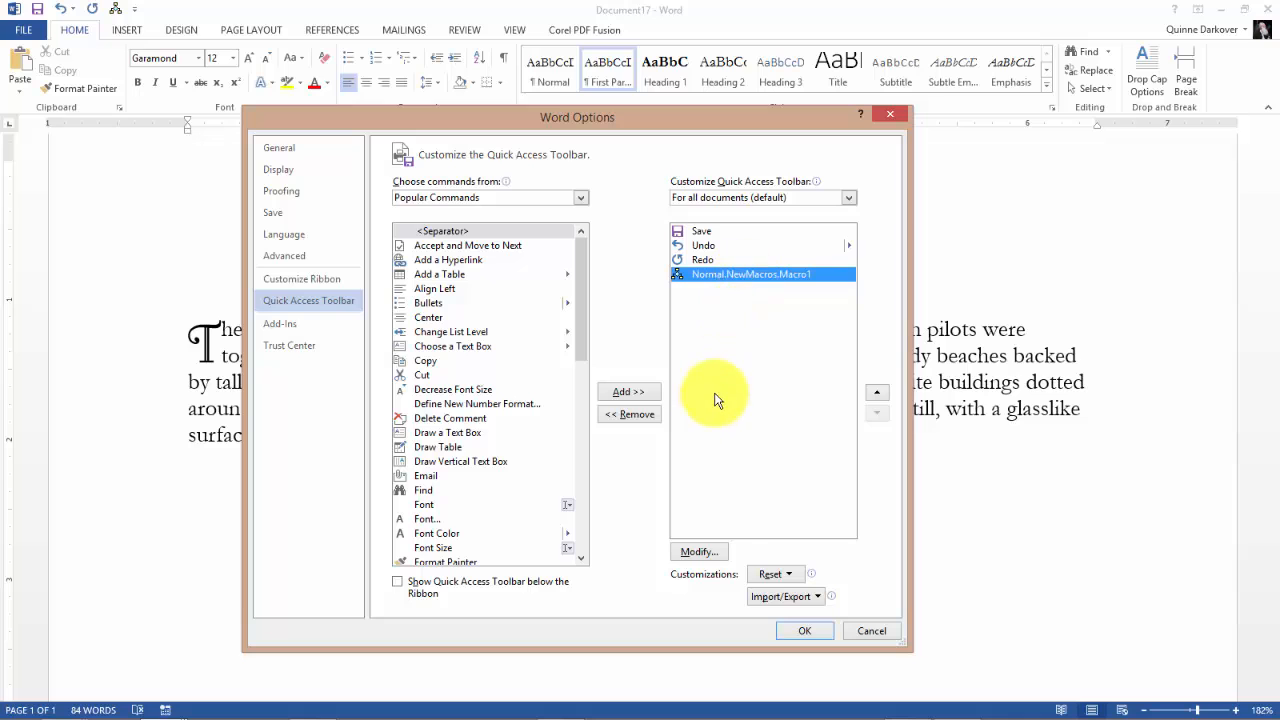
left_click(705, 553)
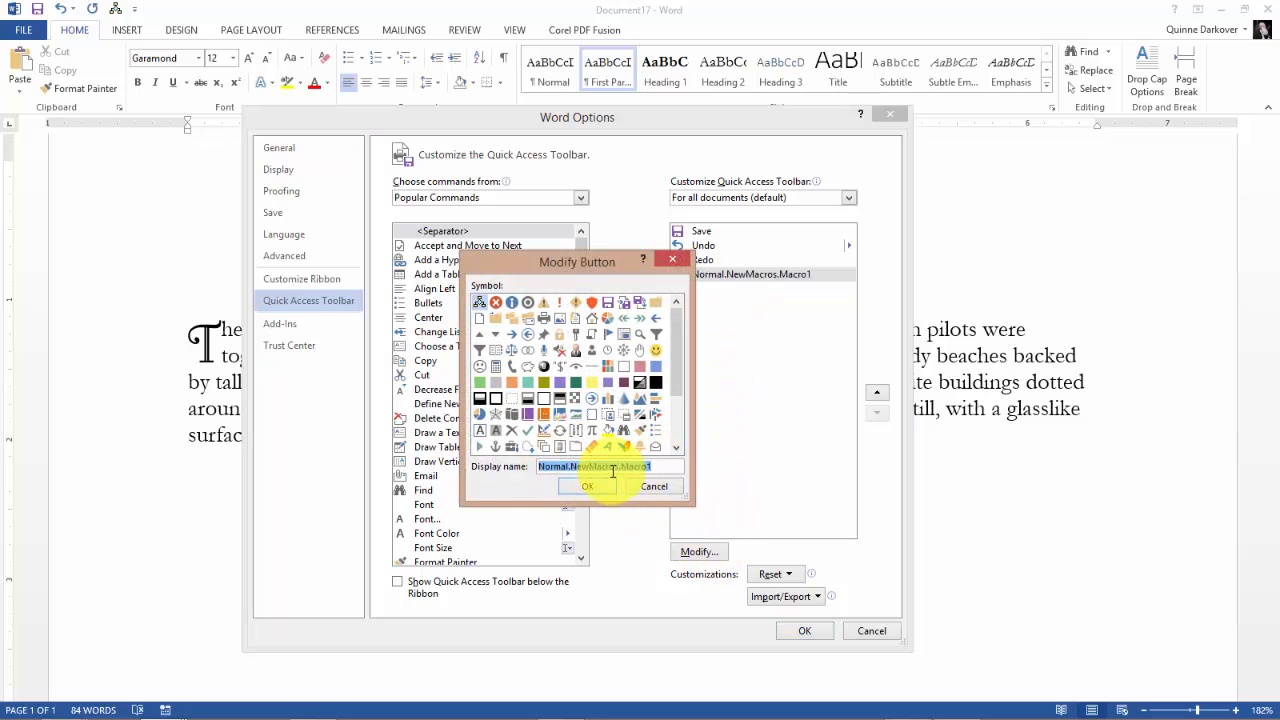
type("Drop Cap")
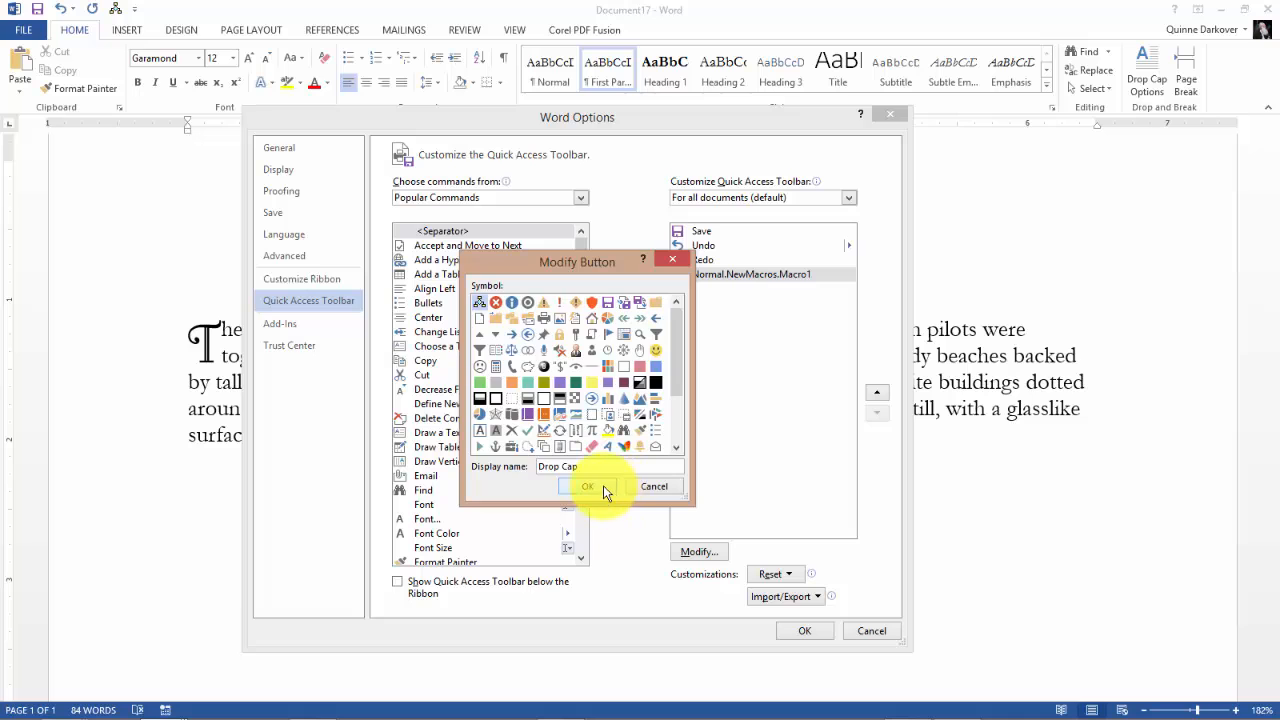
left_click(592, 486)
left_click(811, 632)
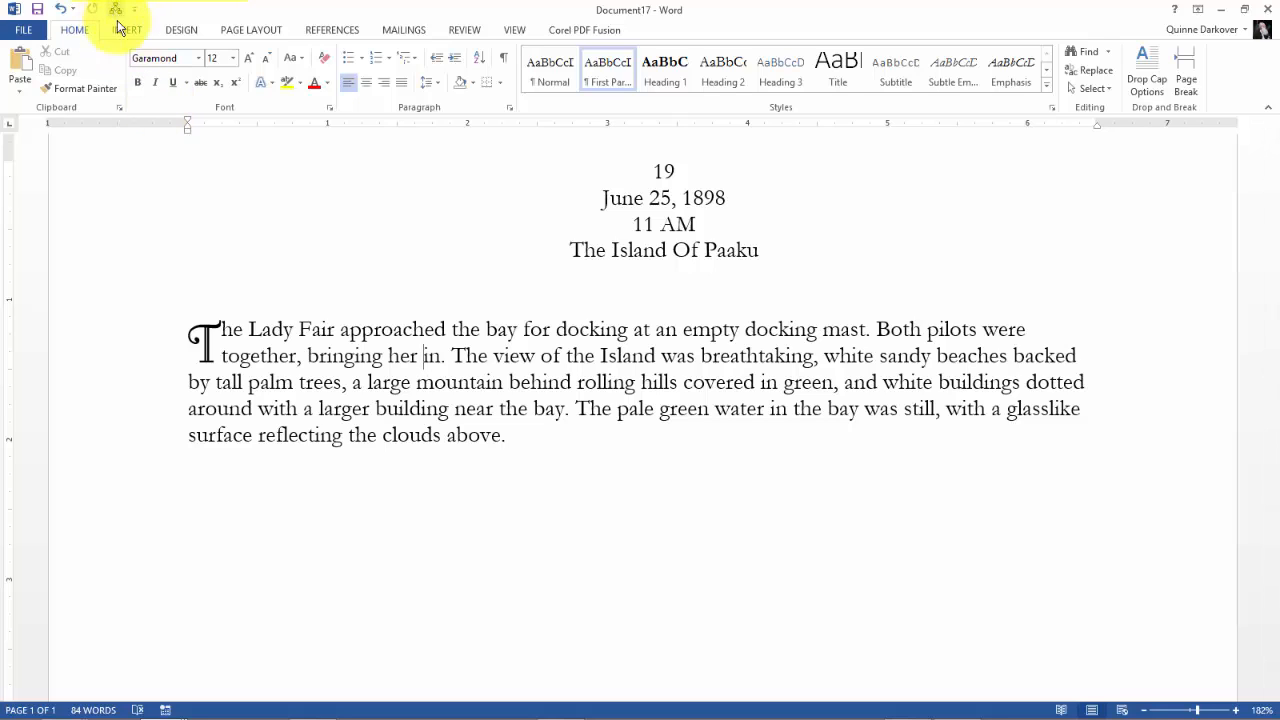
left_click(206, 188)
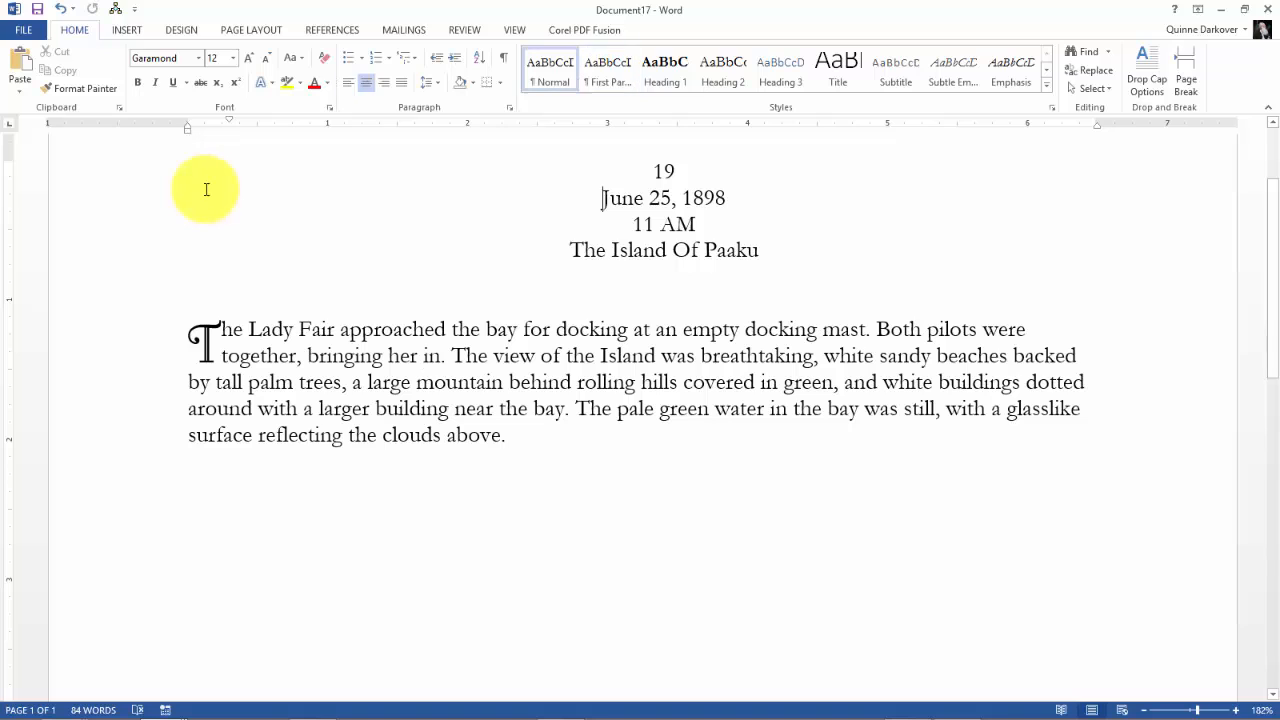
scroll(332, 231, "up", 1)
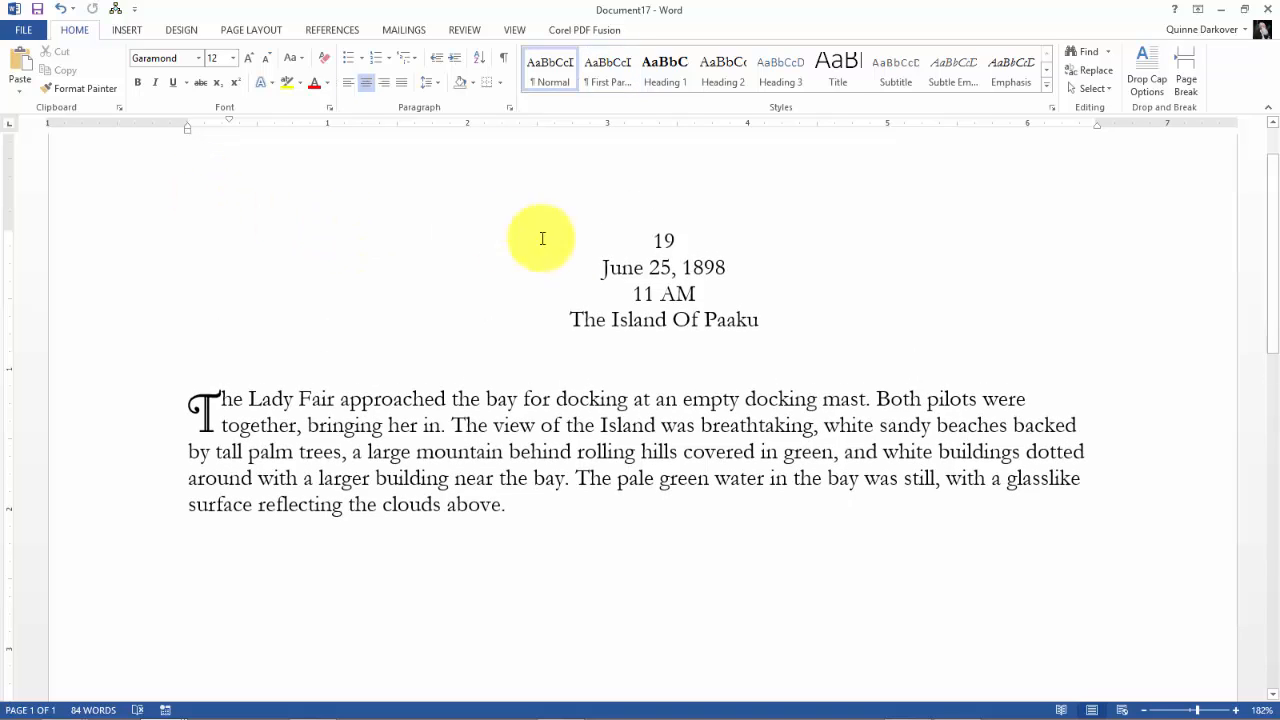